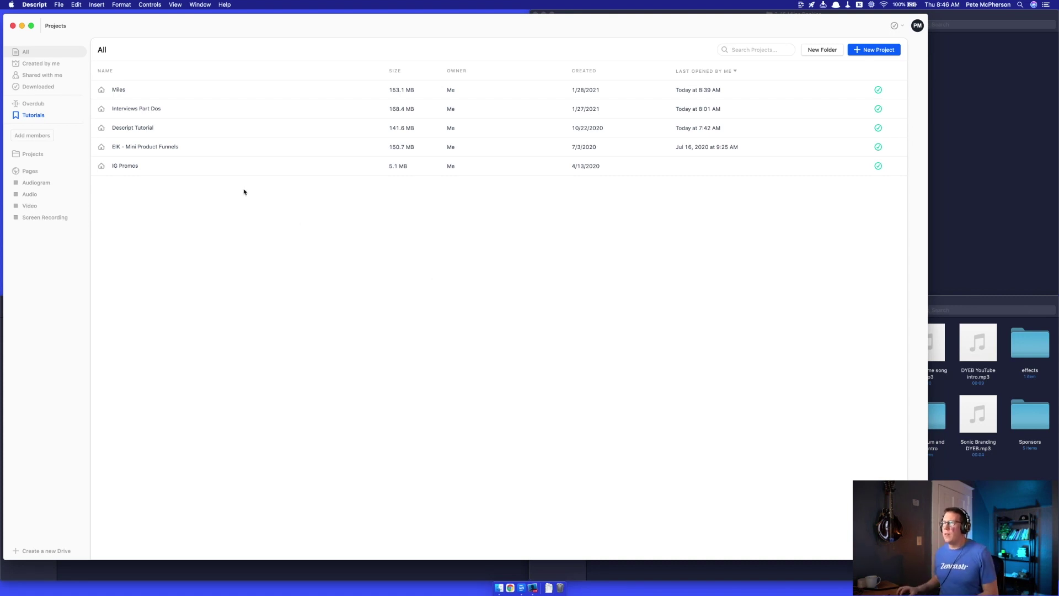
Look through the Miles project, then return to the projects list.
click(202, 92)
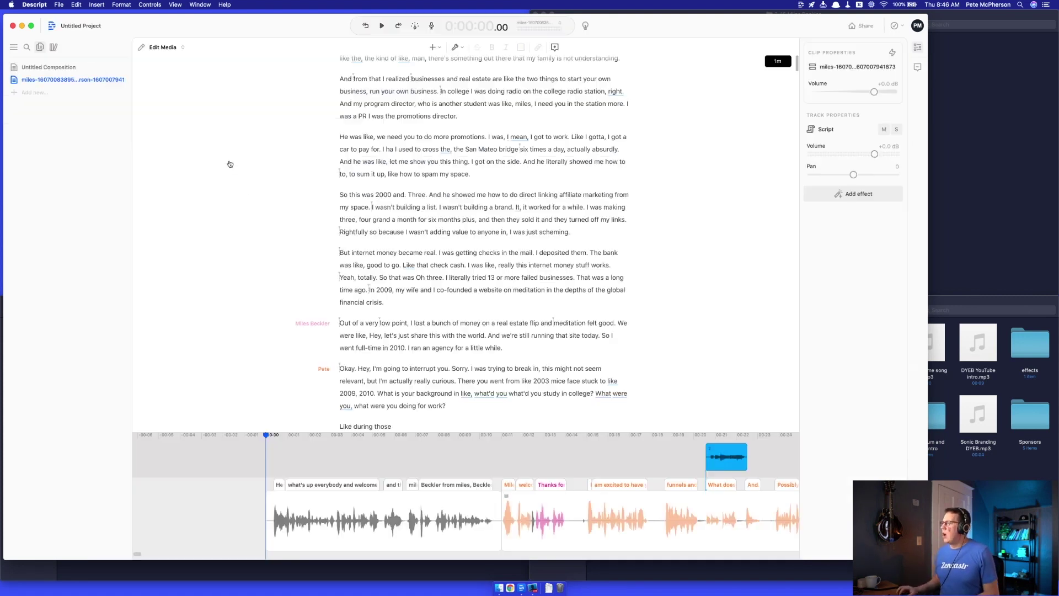
scroll(450, 242, down, 5)
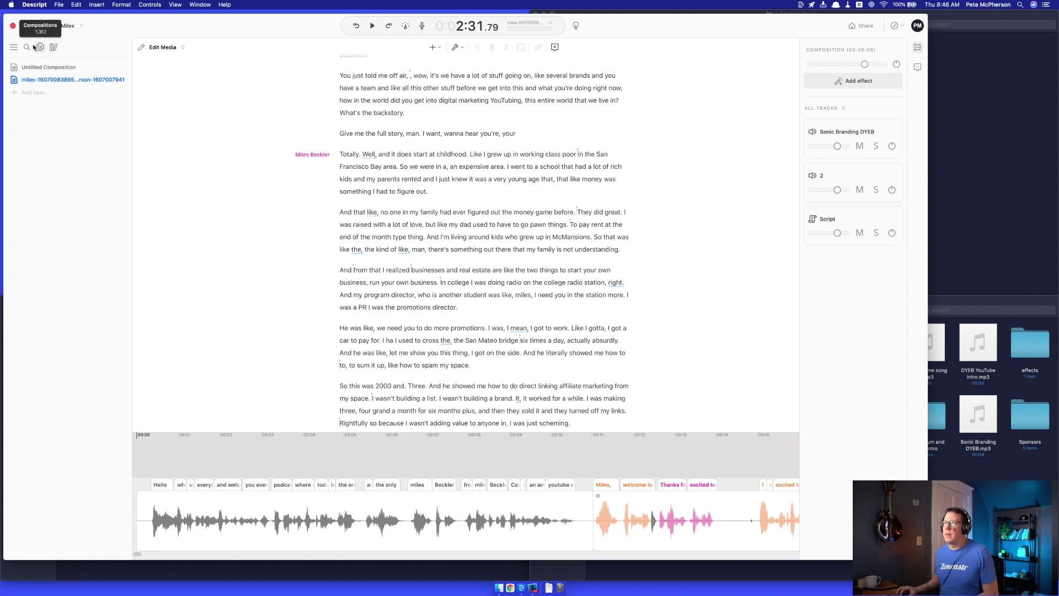
click(53, 26)
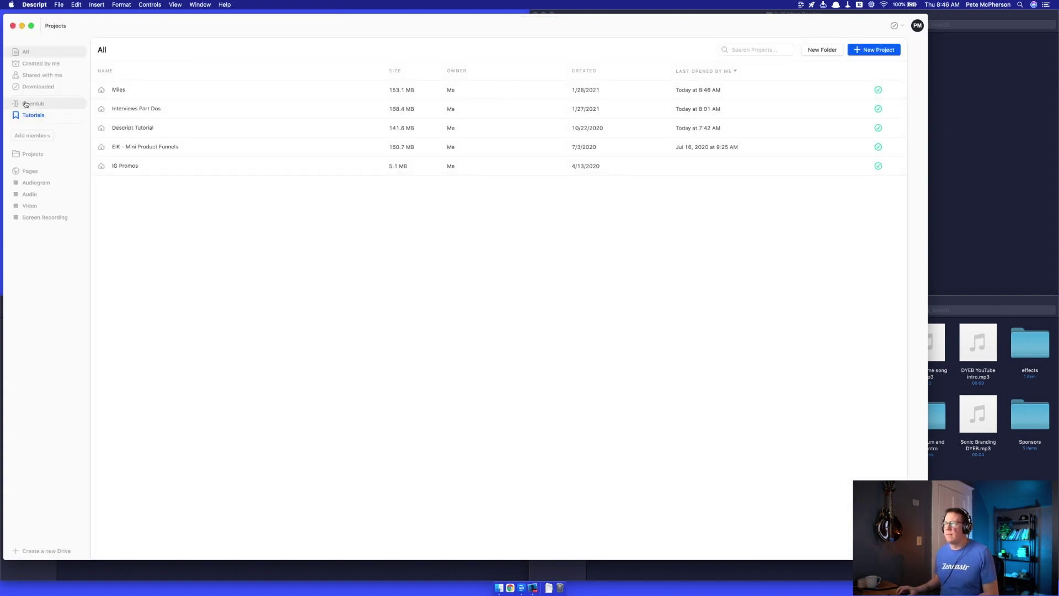
Create and name a new Overdub voice, then open its voice training script.
click(30, 103)
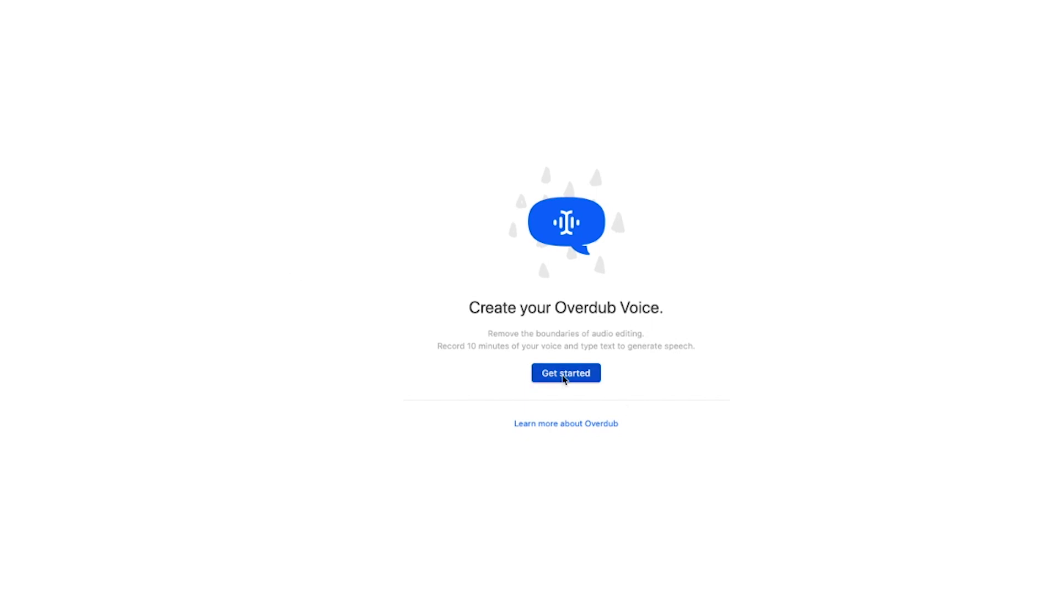
click(564, 374)
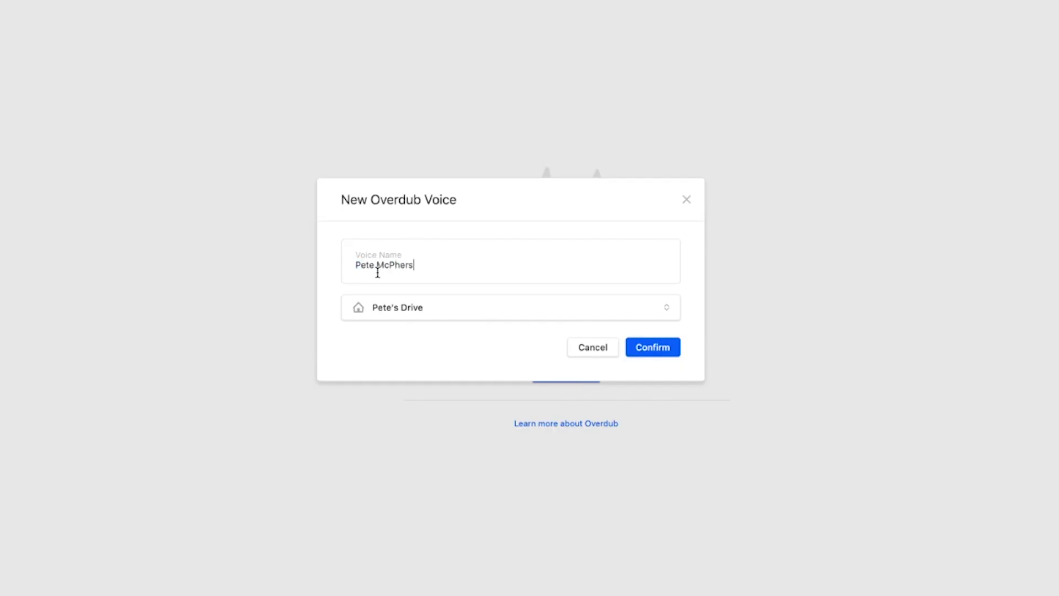
click(652, 347)
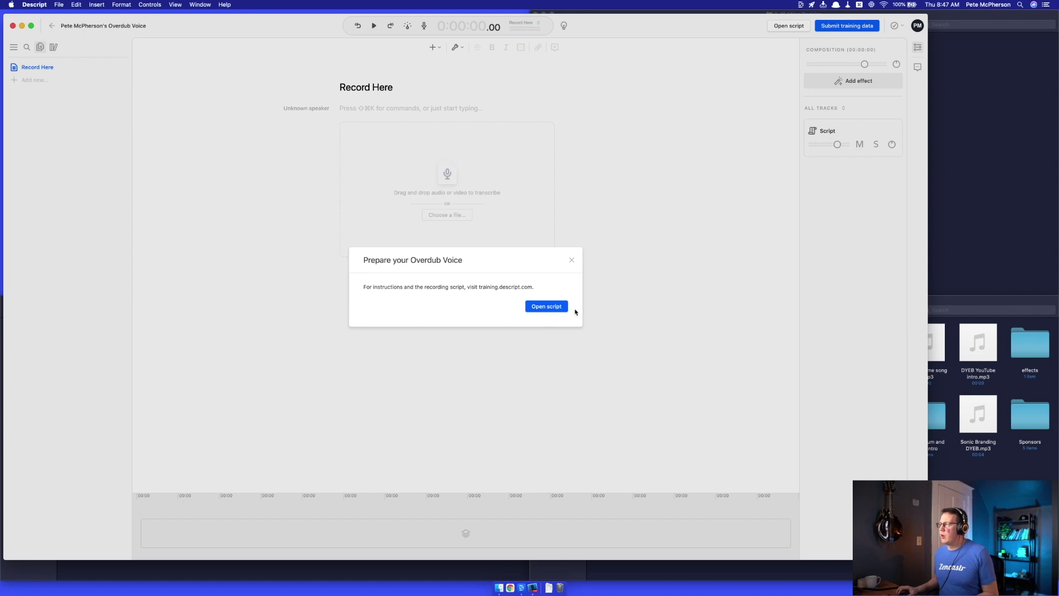
click(545, 307)
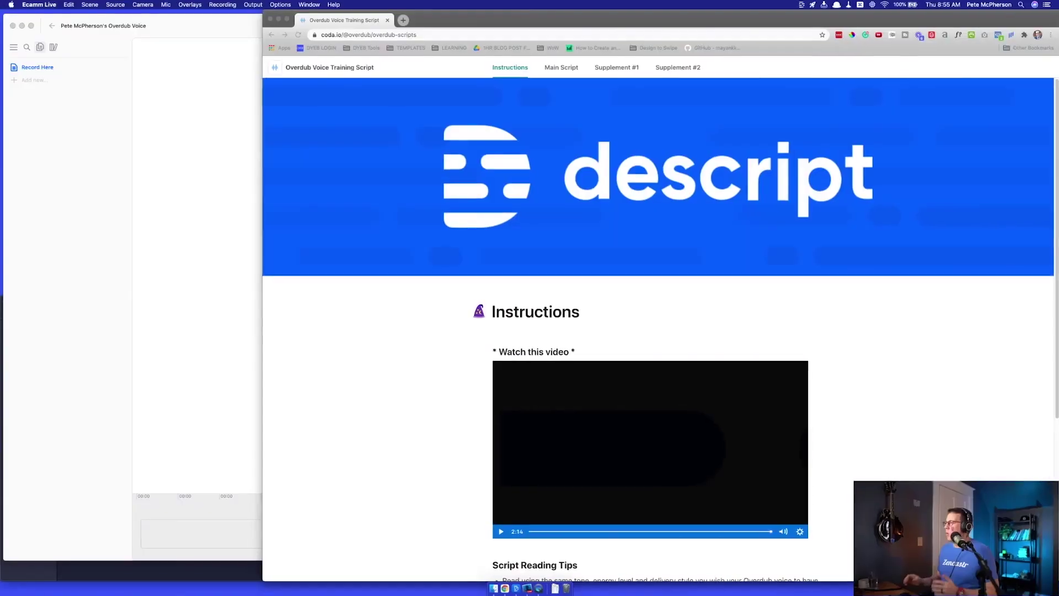
Scroll to Script Reading Tips and open the Main Script page of the training script.
click(226, 135)
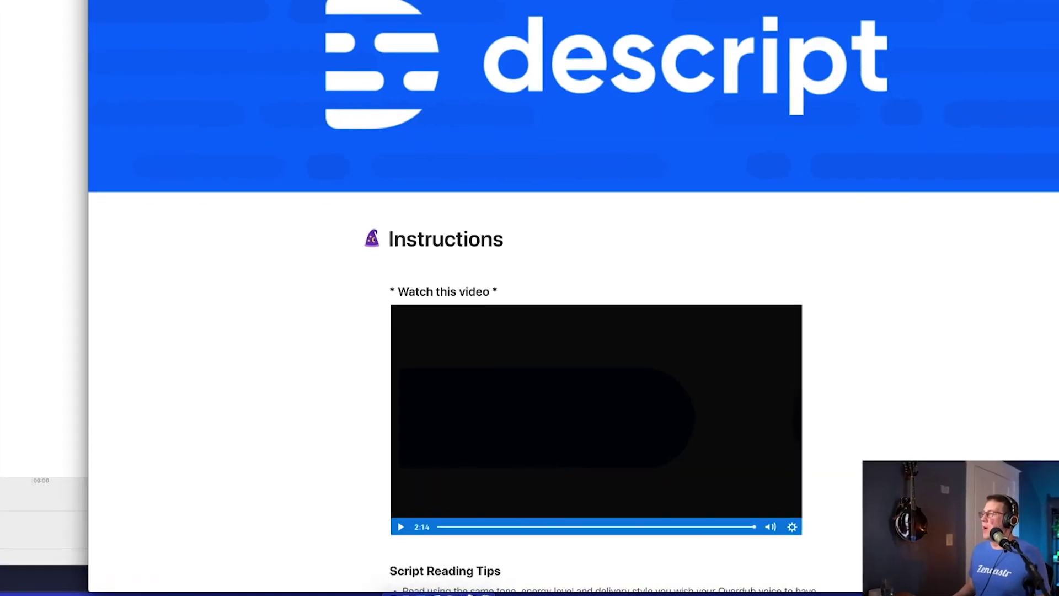
scroll(365, 362, down, 5)
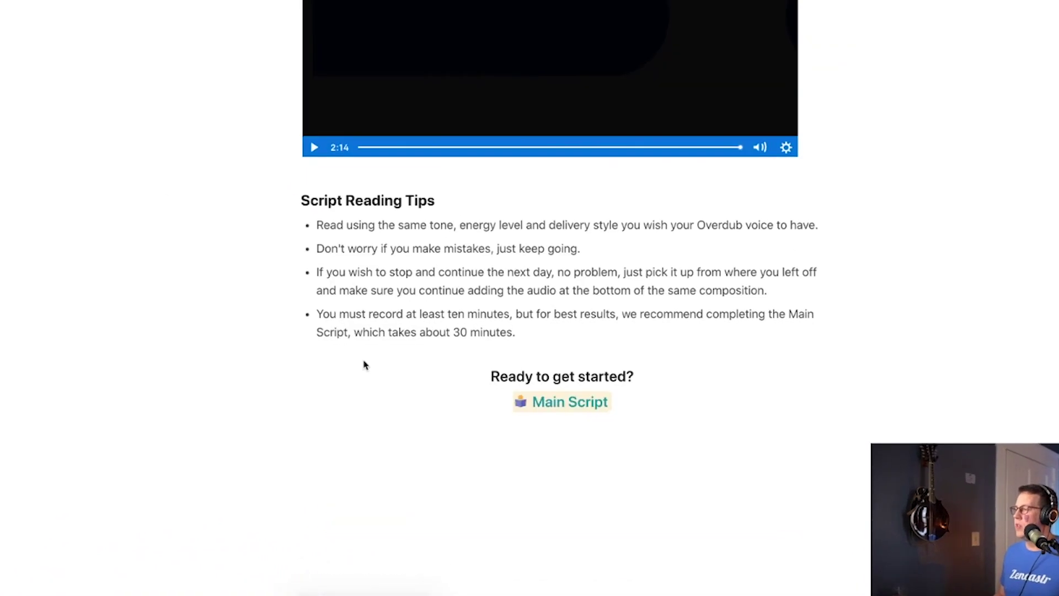
mouse_move(544, 398)
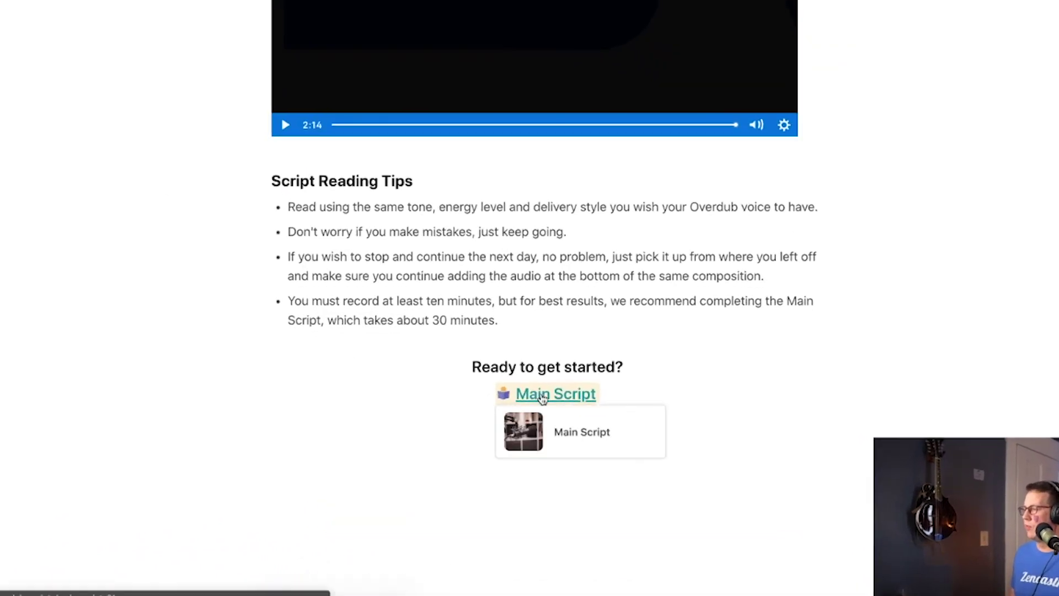
click(570, 436)
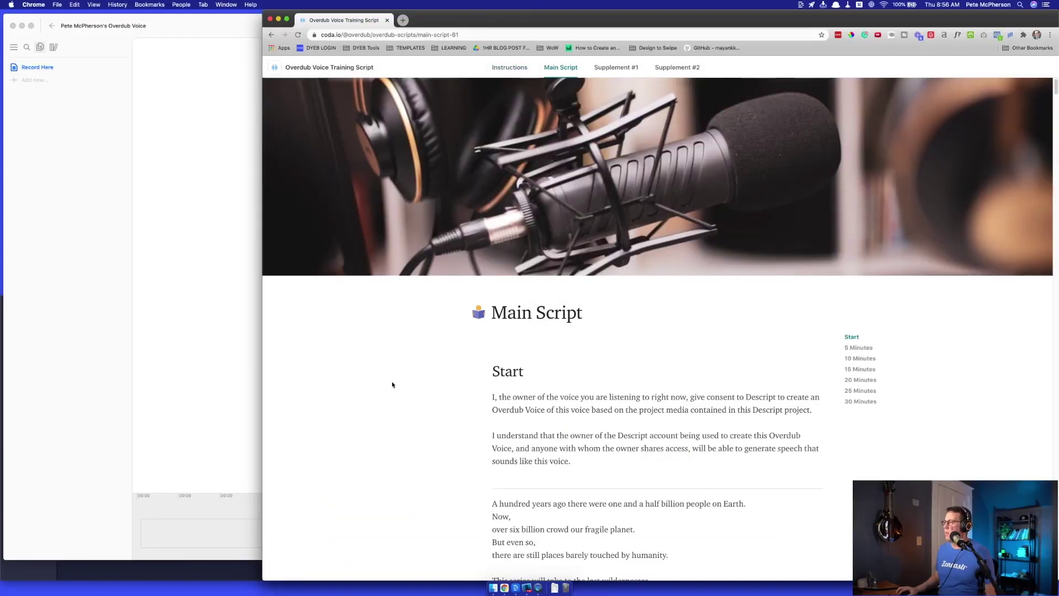
Resize the Chrome and Descript windows so they sit side by side.
scroll(324, 324, down, 2)
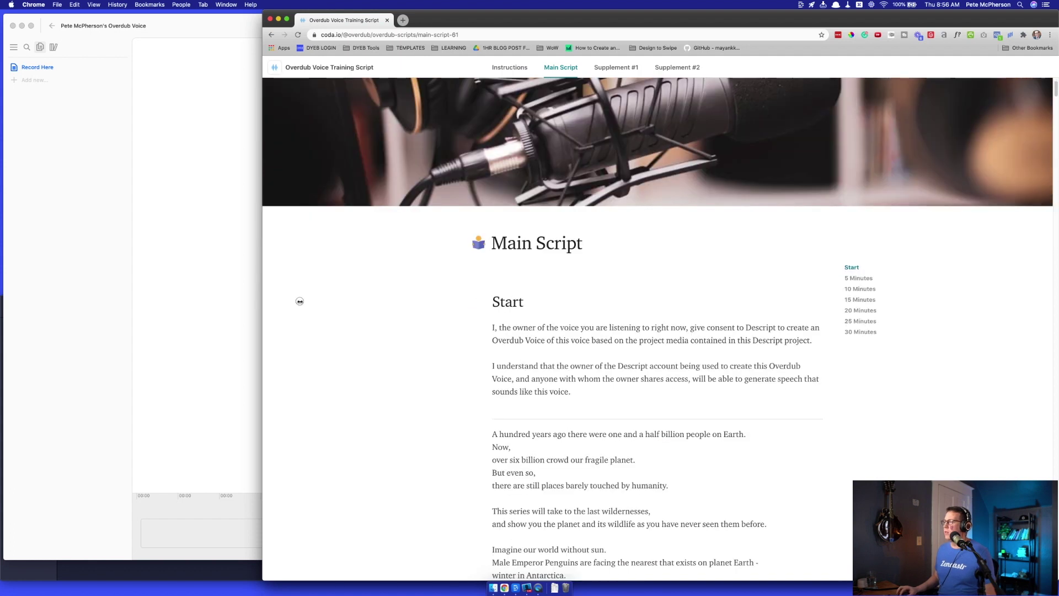
drag(300, 301, 443, 304)
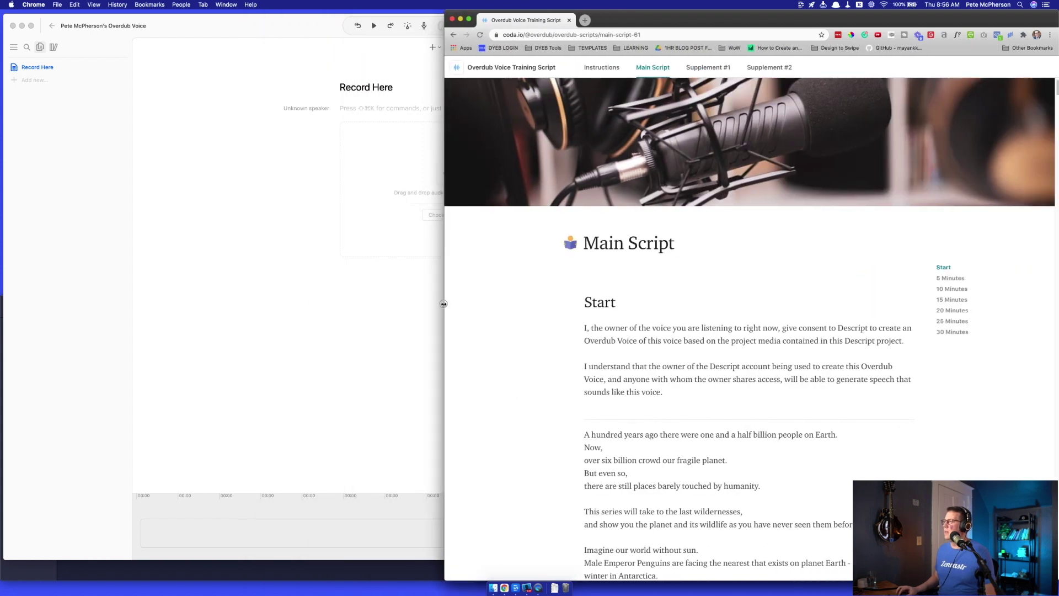
click(326, 302)
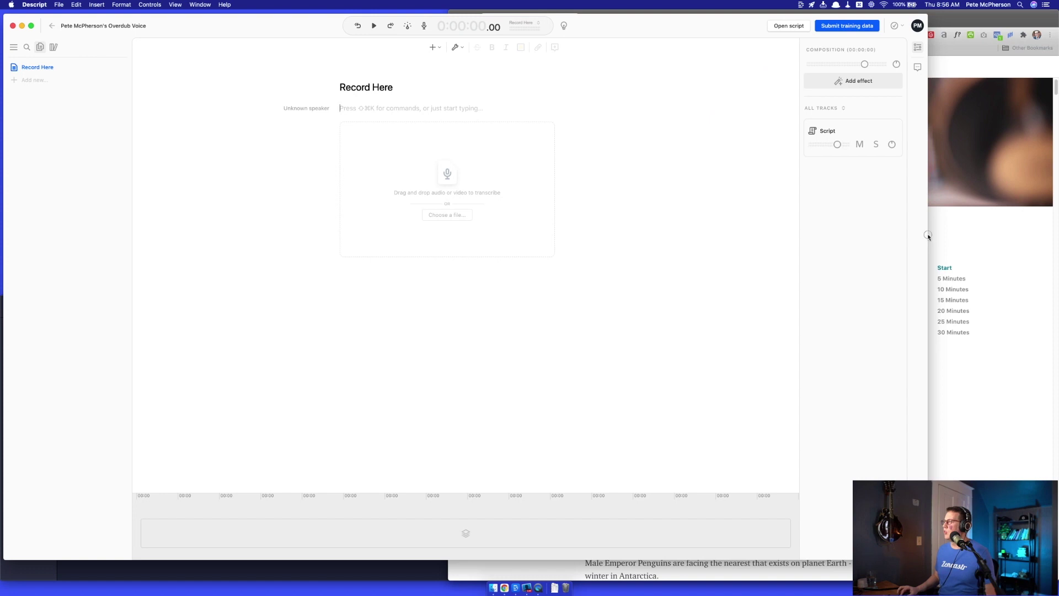
drag(928, 236, 563, 301)
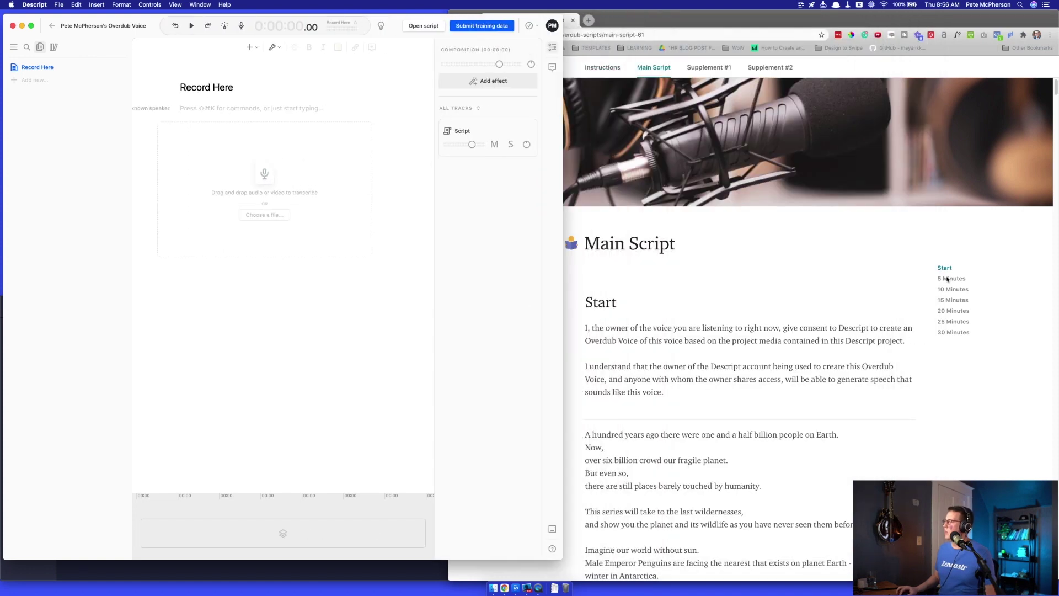
click(932, 286)
Preview the 5 Minutes and 10 Minutes sections, return to Start, then switch to Descript.
click(958, 280)
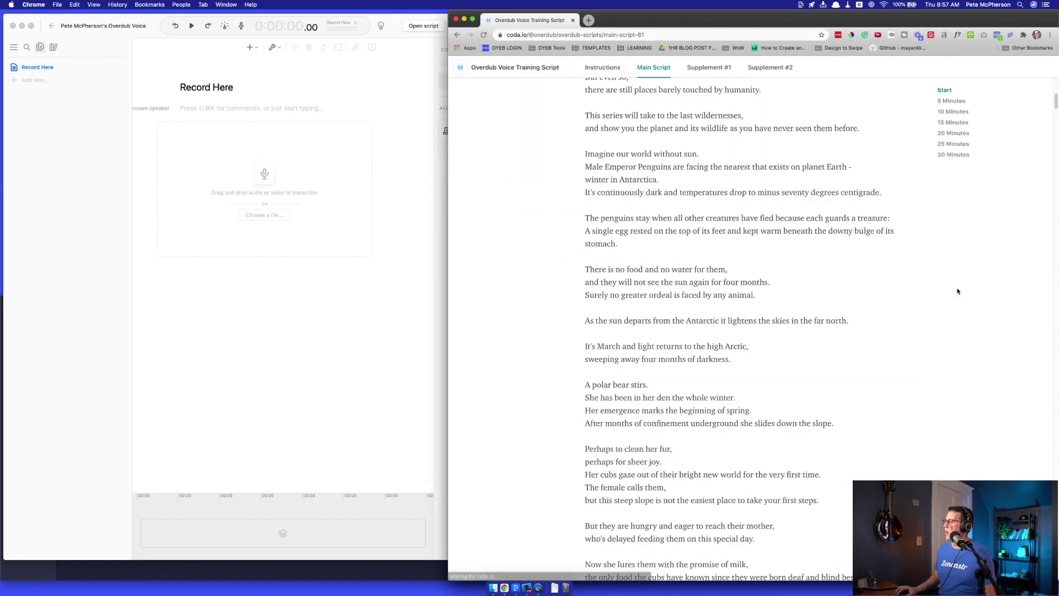
scroll(687, 325, up, 10)
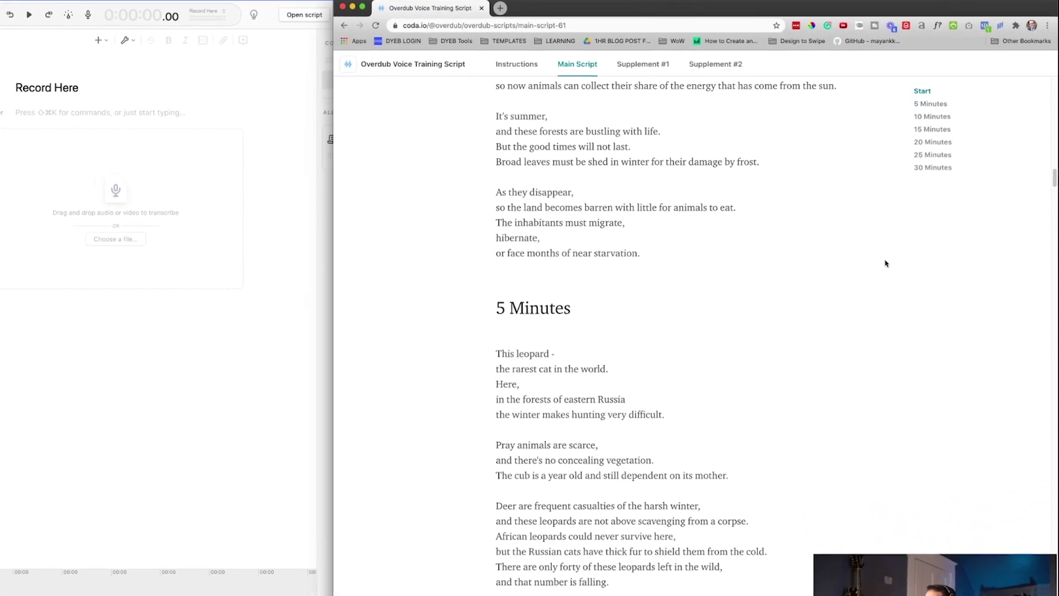
click(914, 122)
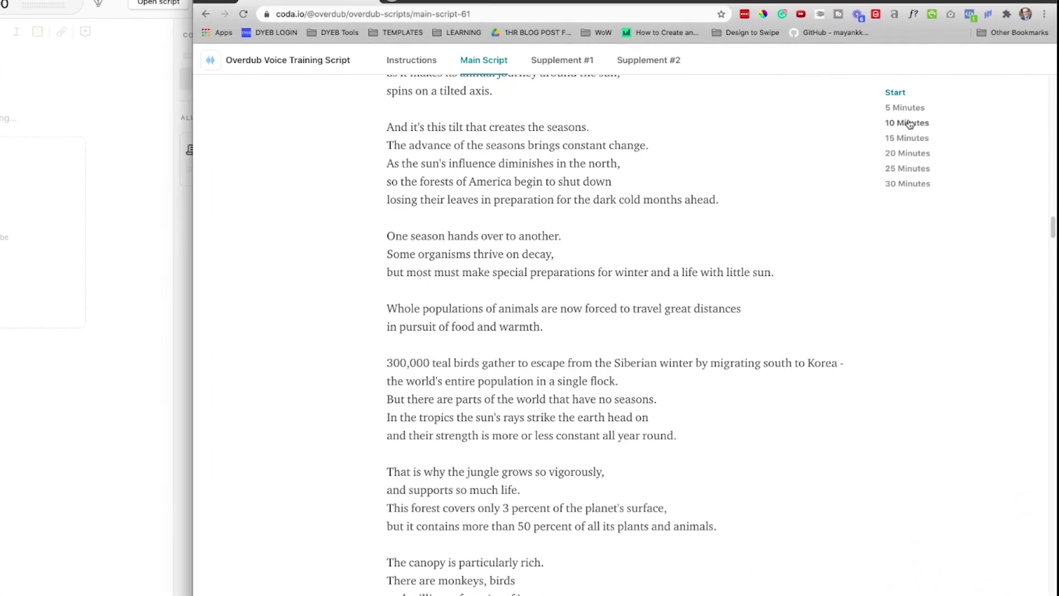
scroll(436, 331, up, 15)
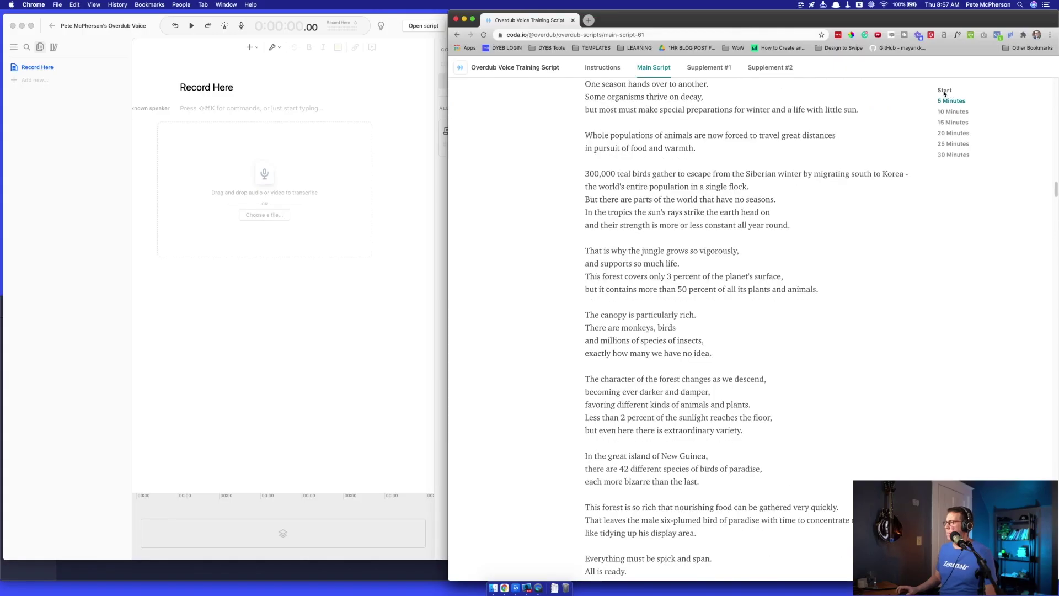
click(945, 91)
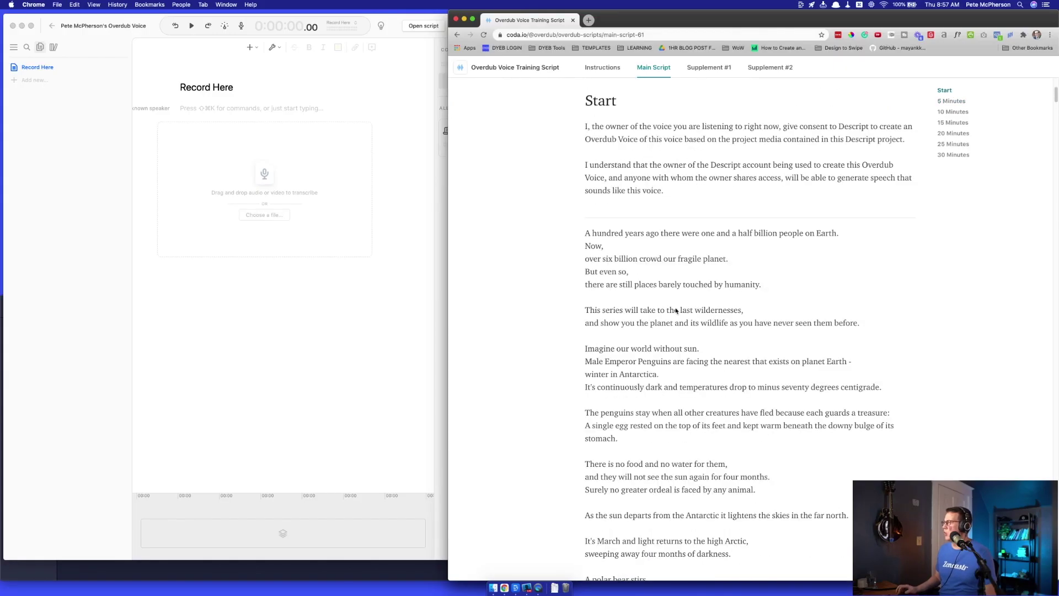
scroll(676, 311, up, 3)
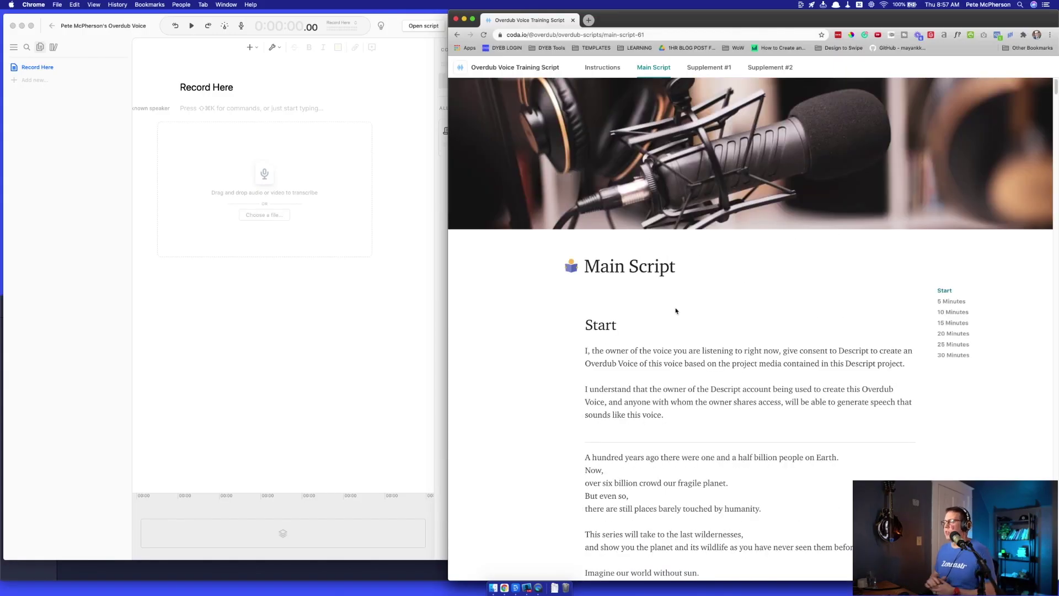
scroll(676, 311, down, 3)
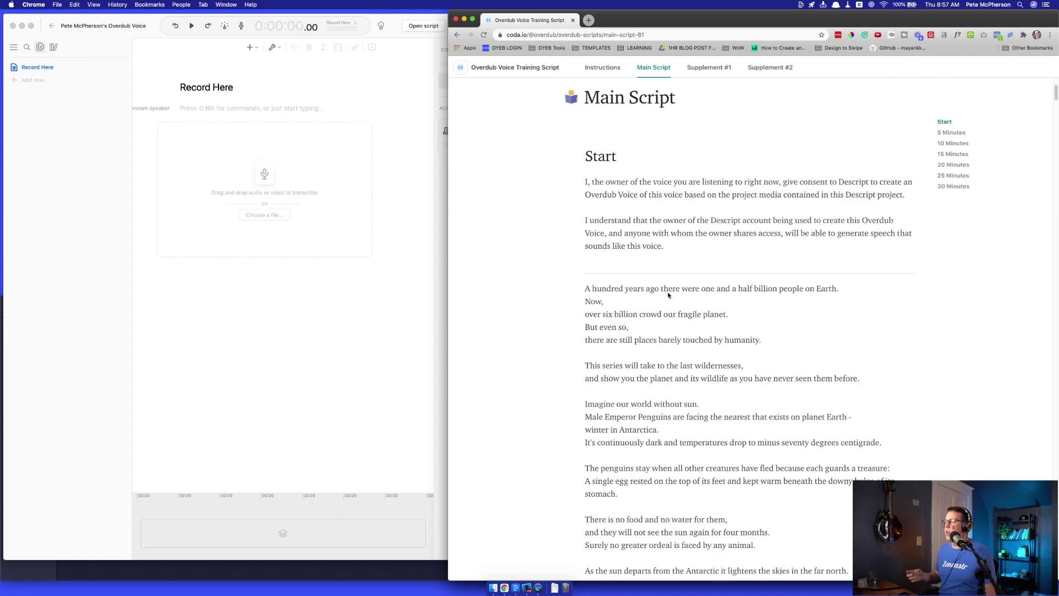
click(119, 111)
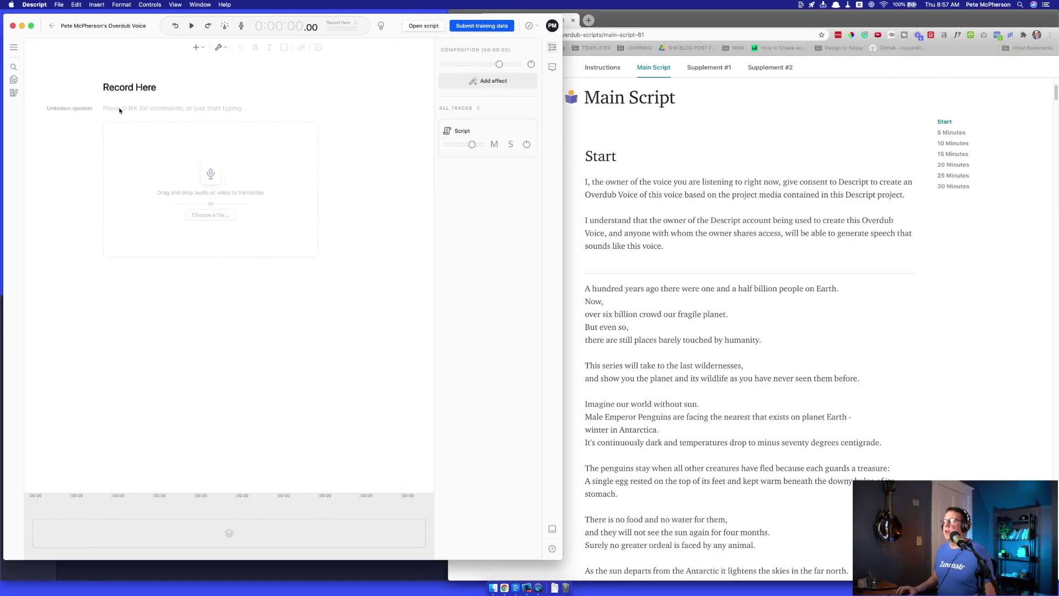
Check microphone input with auto-transcribe on, then record the Main Script reading.
click(241, 26)
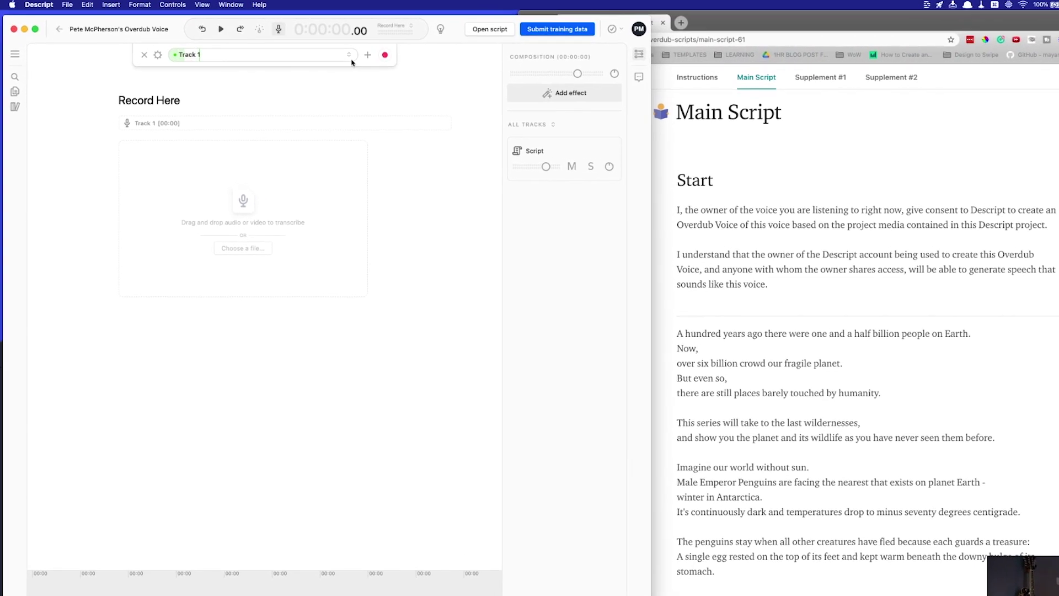
click(153, 53)
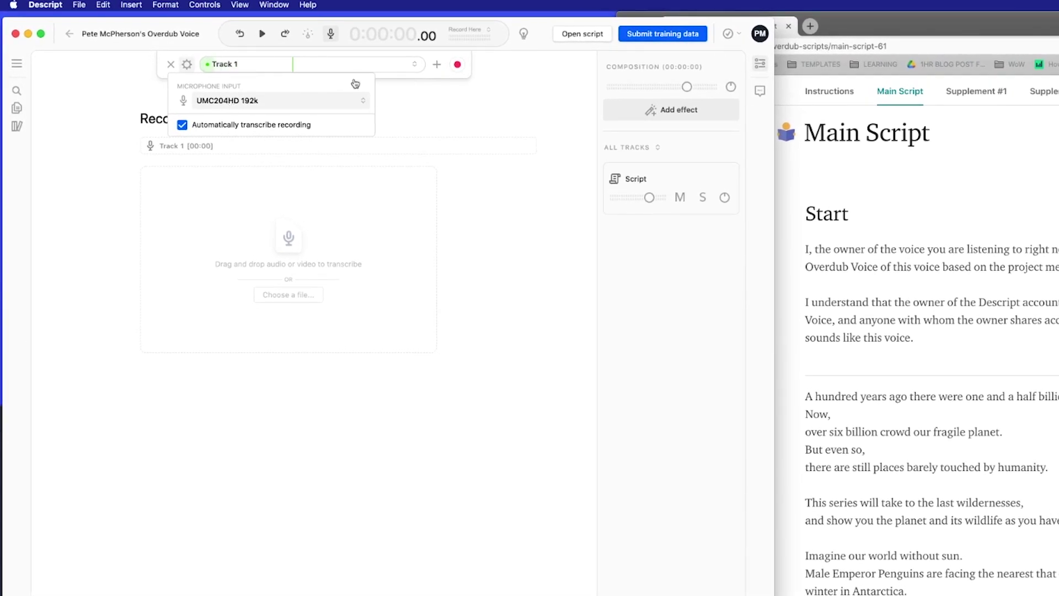
click(457, 65)
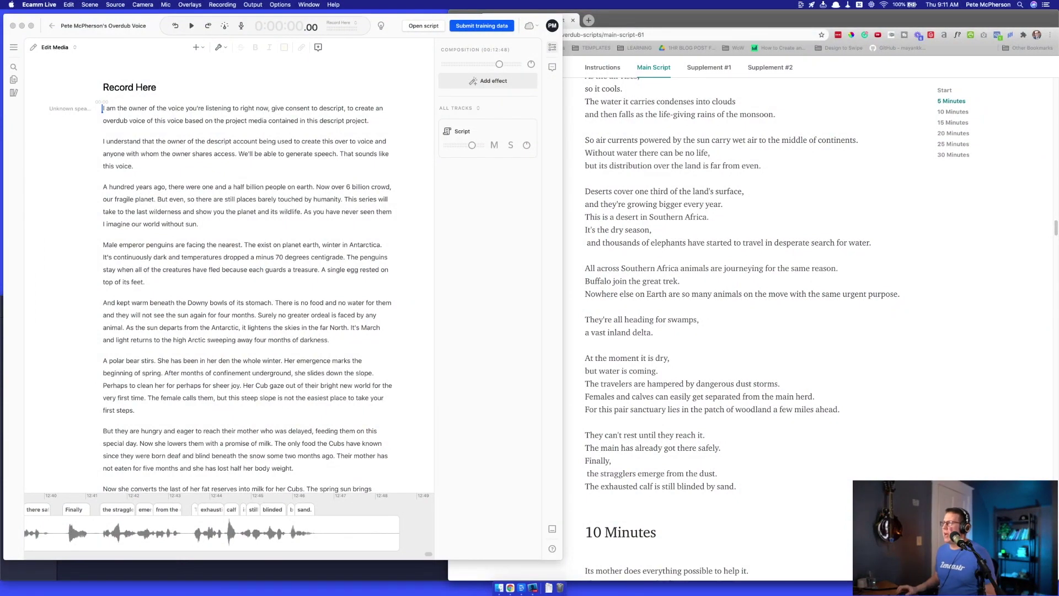
Let the pending uploads finish, then submit the 12:48 recording as Overdub training data.
click(481, 26)
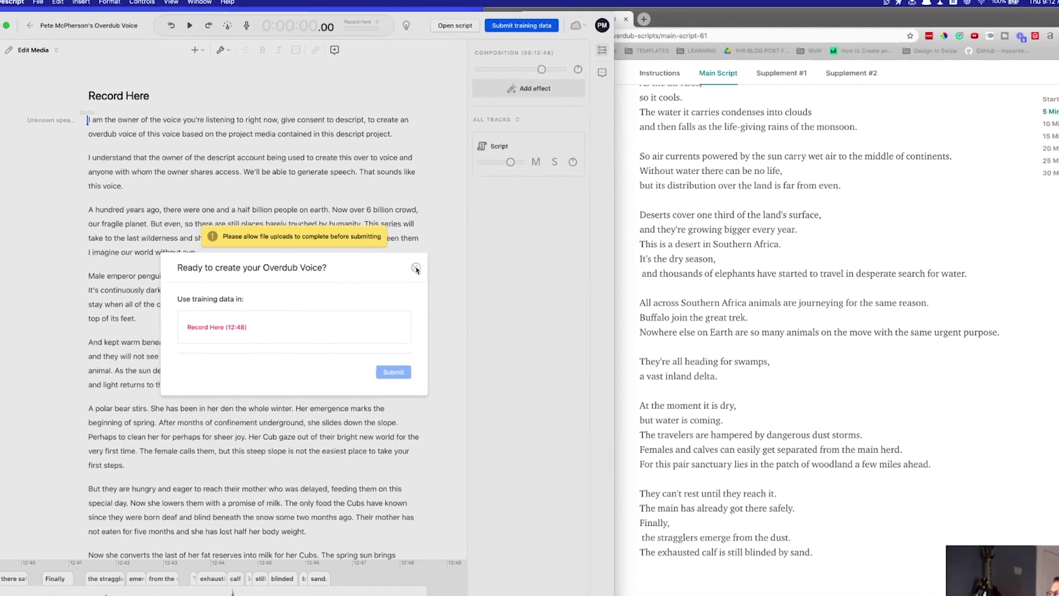
click(406, 256)
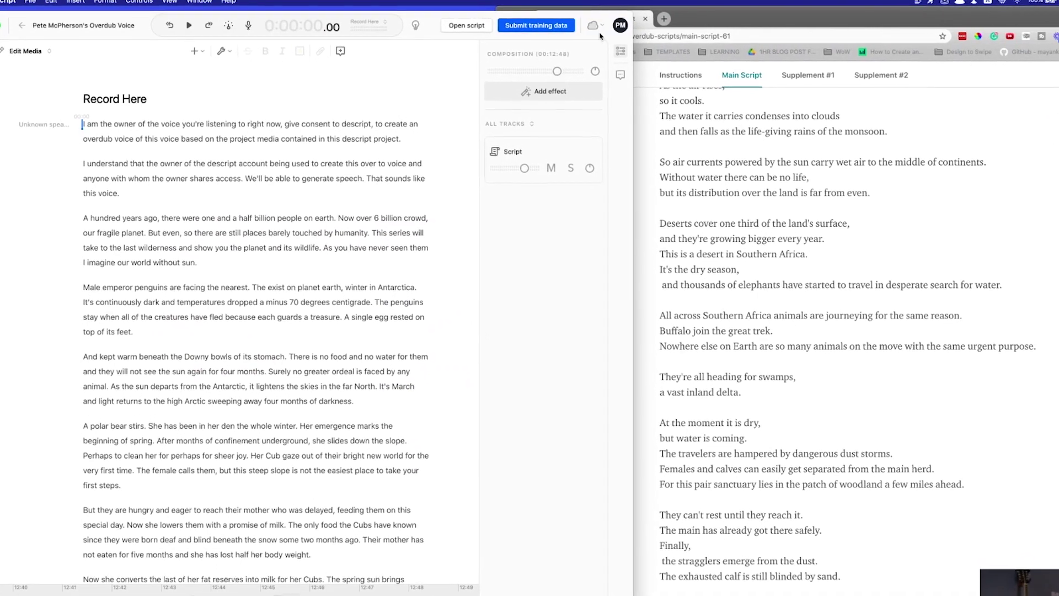
click(595, 25)
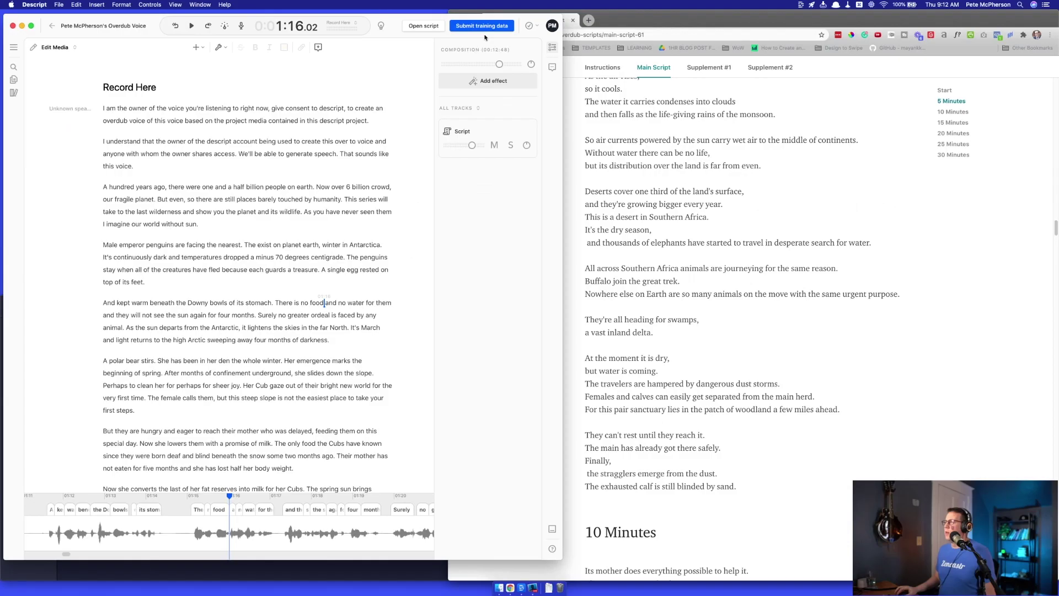
click(595, 29)
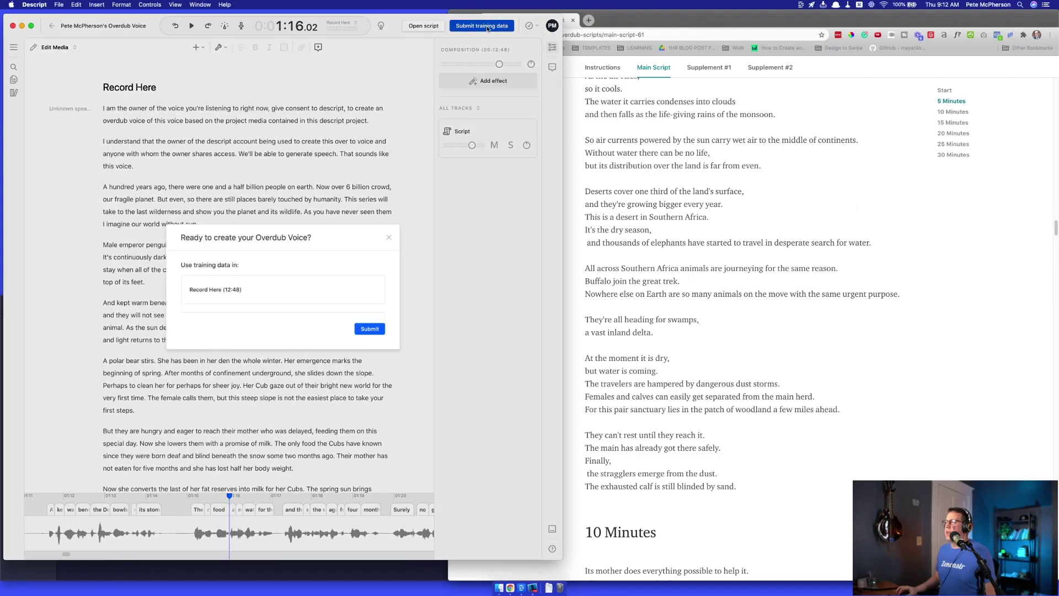
click(370, 329)
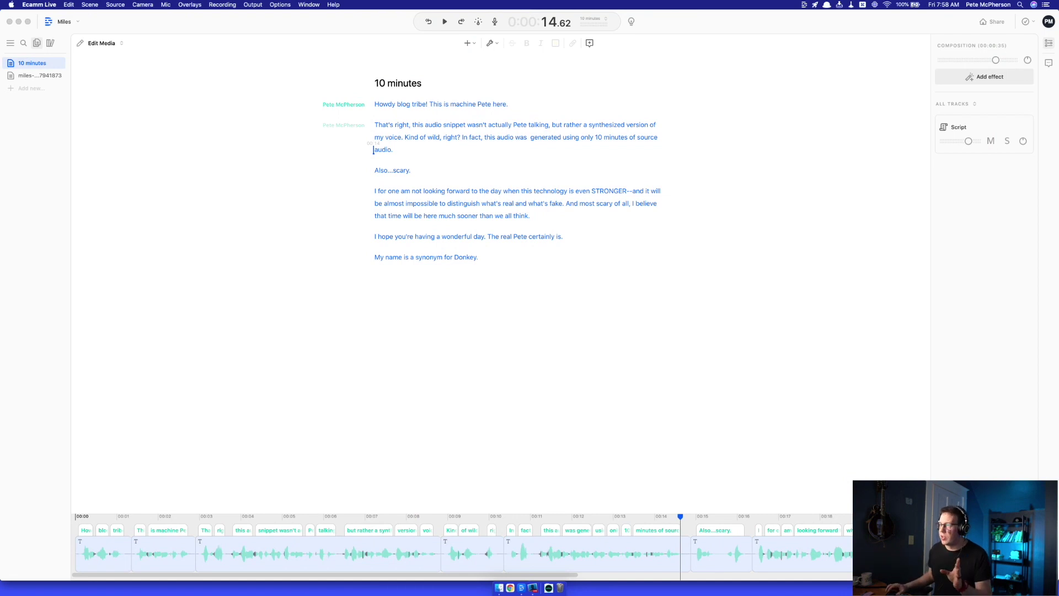
click(583, 429)
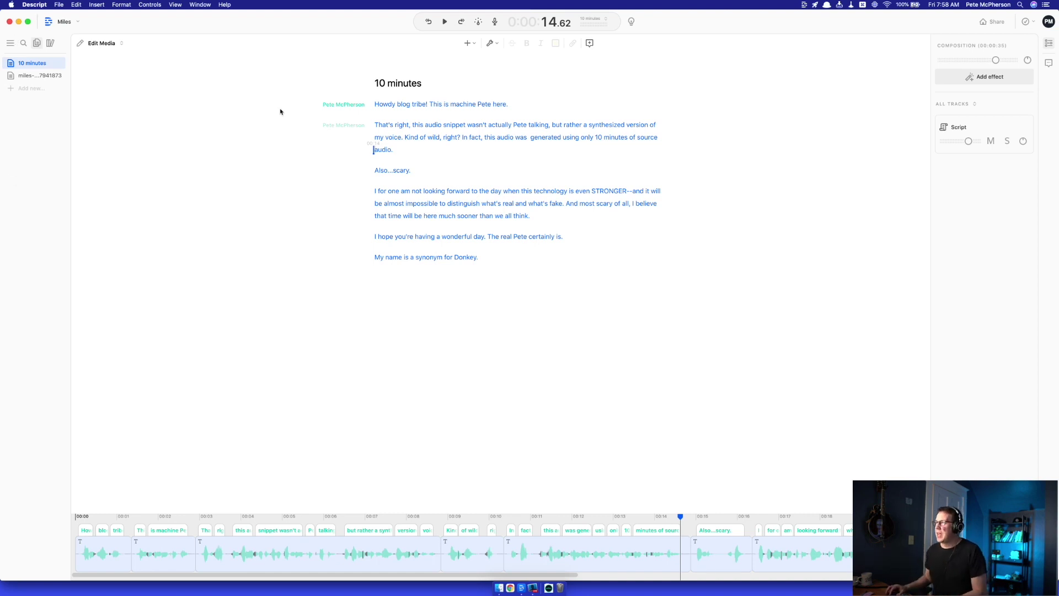
key(Home)
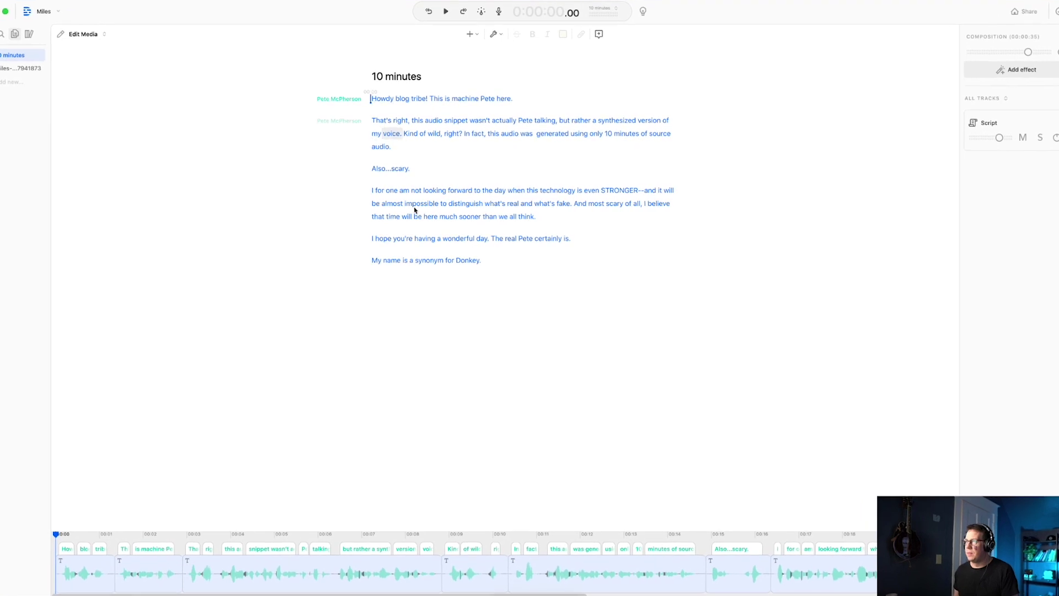
key(space)
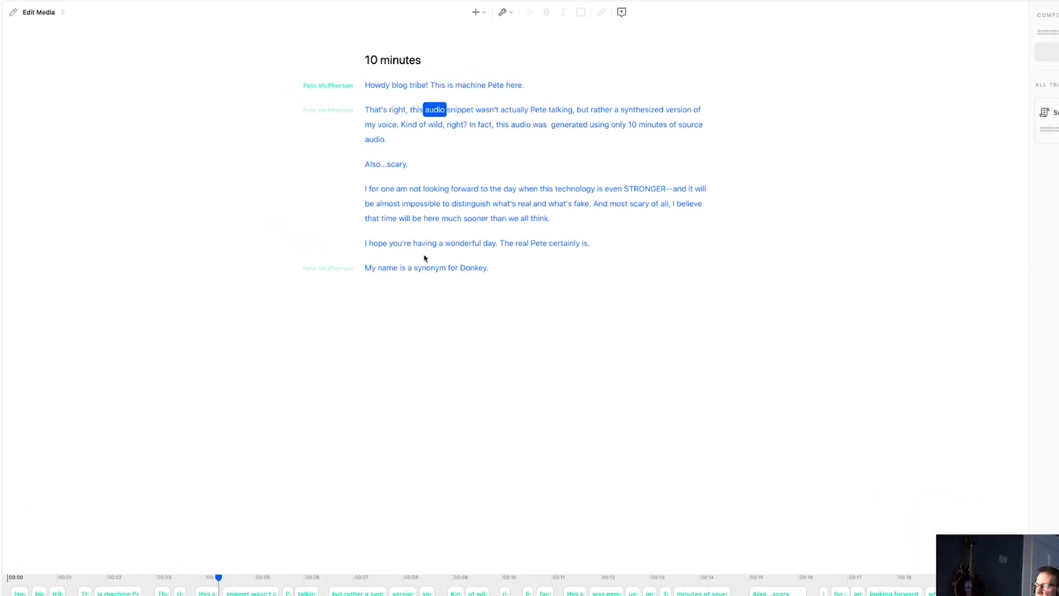
key(space)
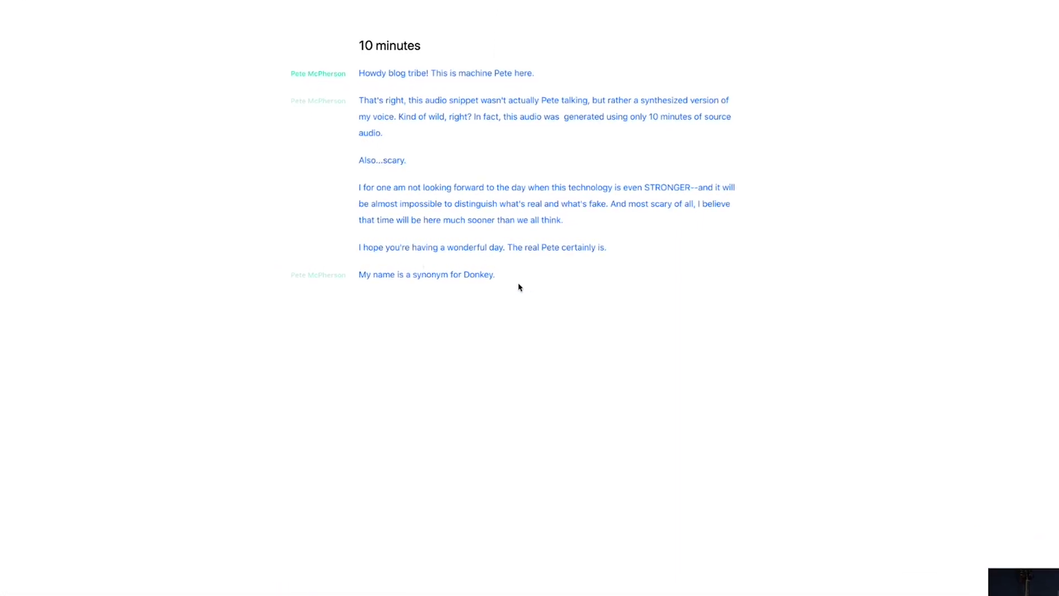
Add a closing paragraph 'Hello there!' and look at its voice styles without changing the speaker.
click(456, 305)
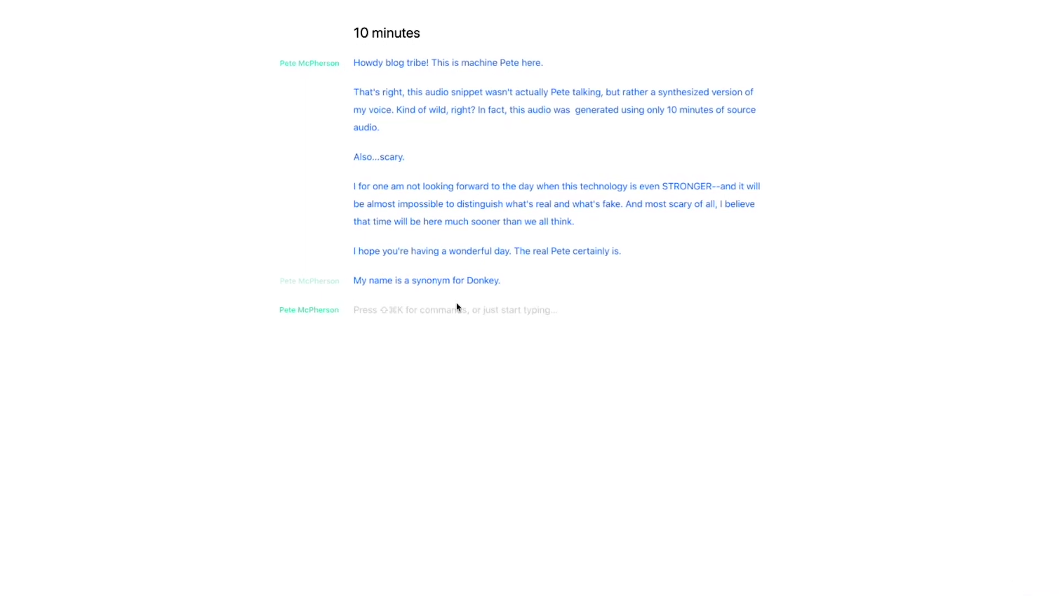
text(Hello there!)
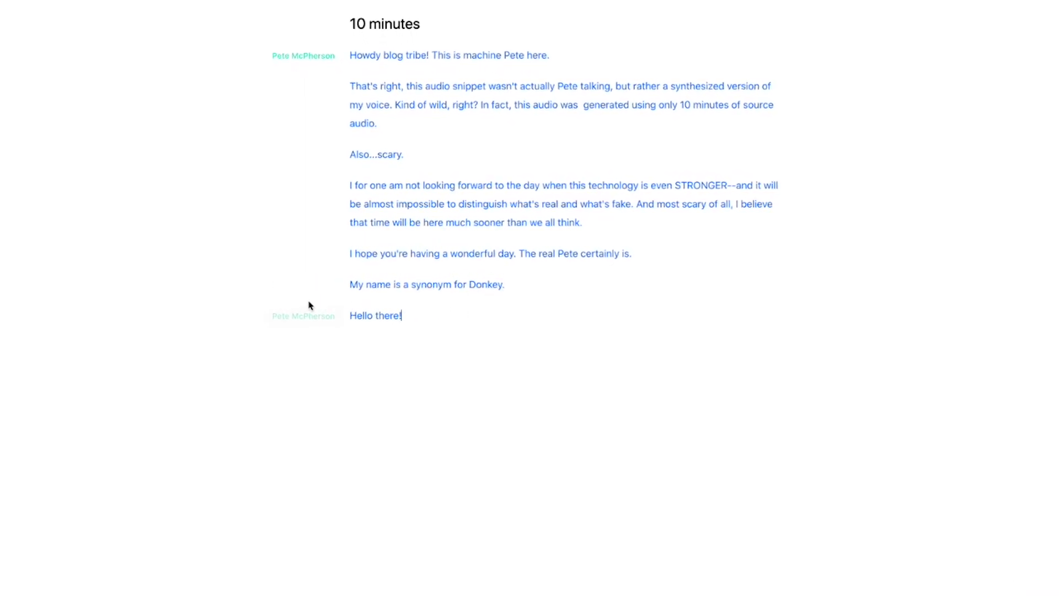
click(309, 313)
click(331, 364)
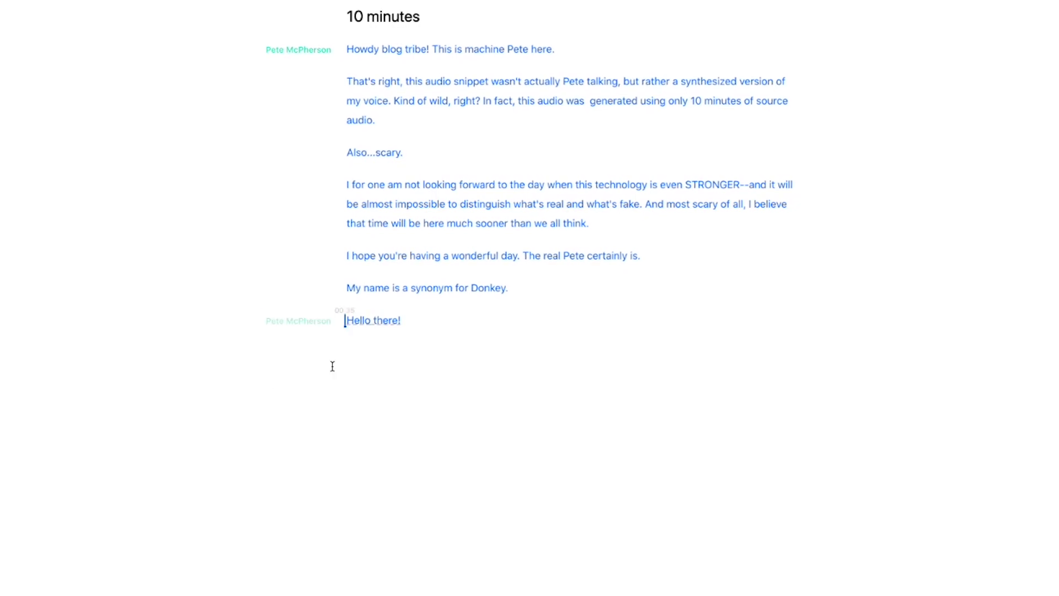
click(324, 322)
mouse_move(326, 390)
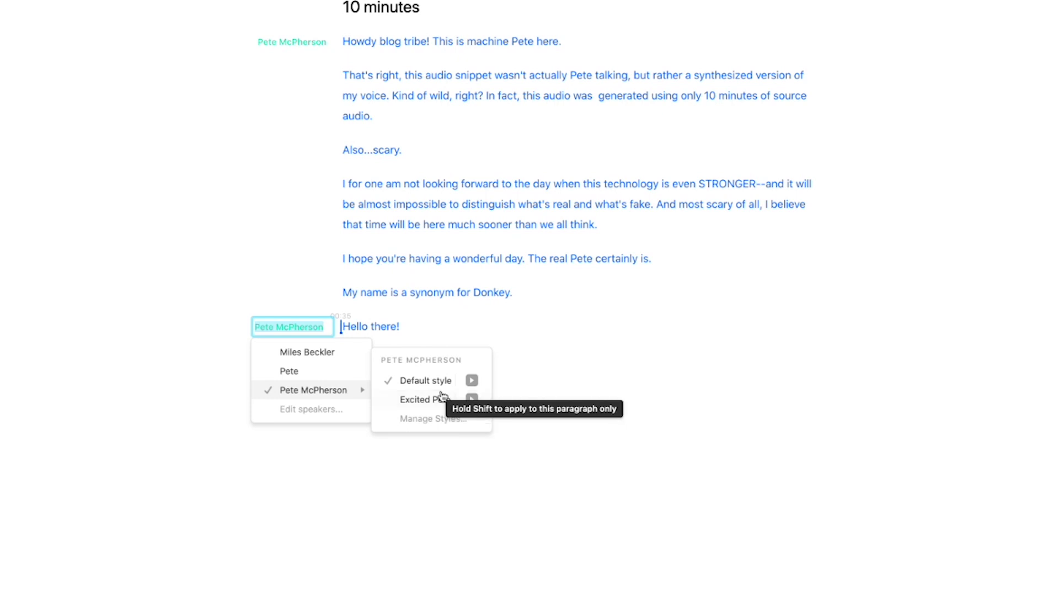
click(298, 395)
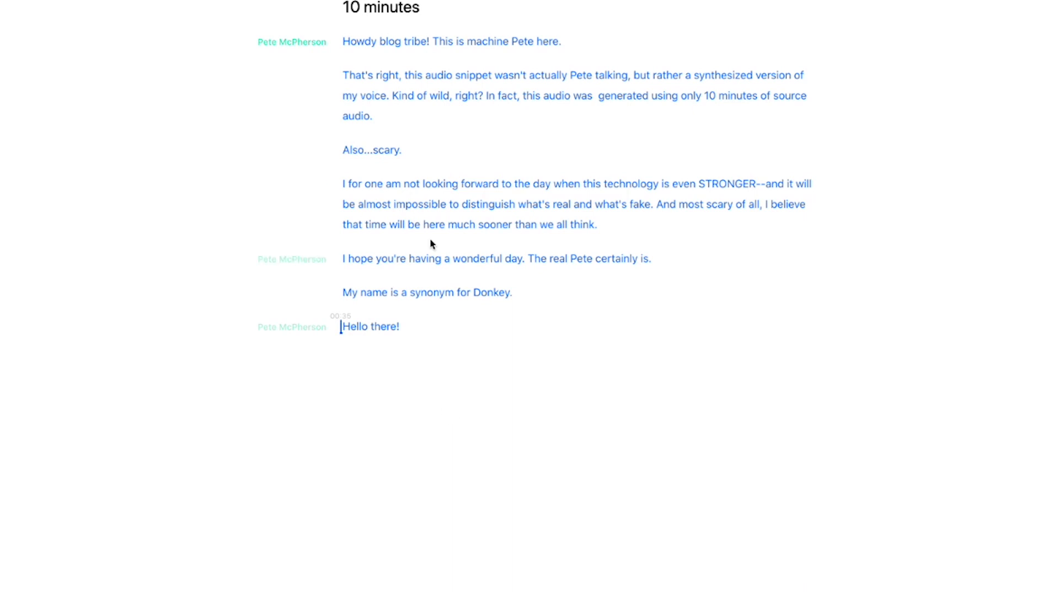
click(430, 221)
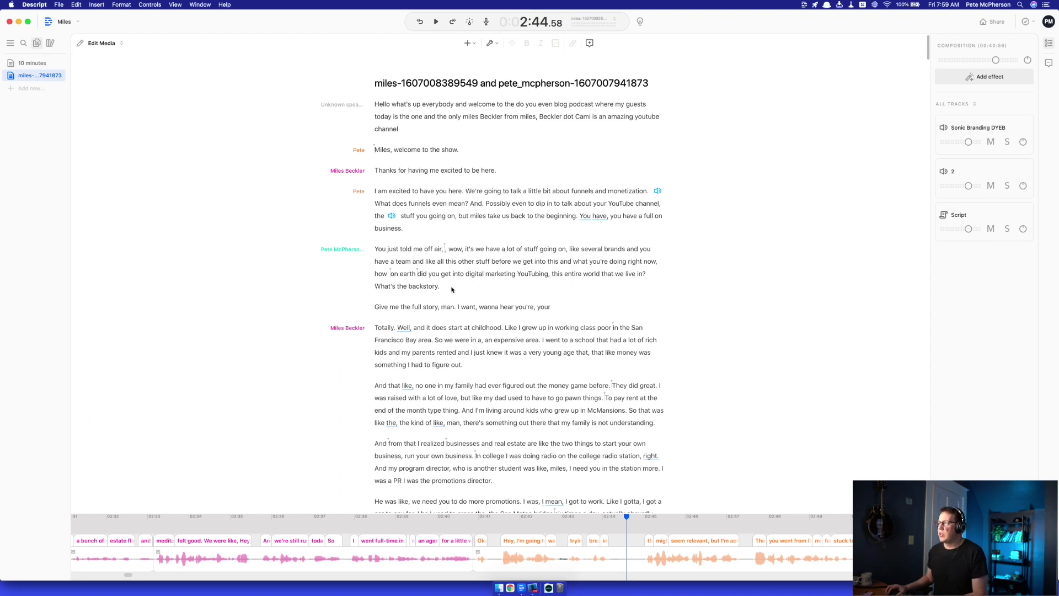
Stop playback after 'break in' and reassign the interruption paragraph to the Overdub voice's speaker.
scroll(451, 289, down, 10)
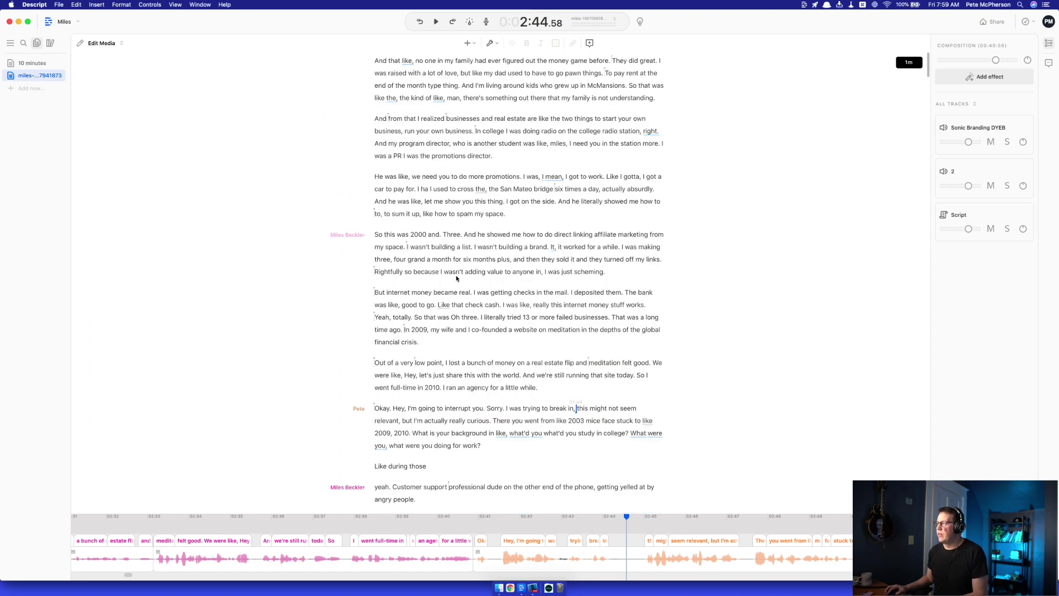
scroll(456, 277, down, 4)
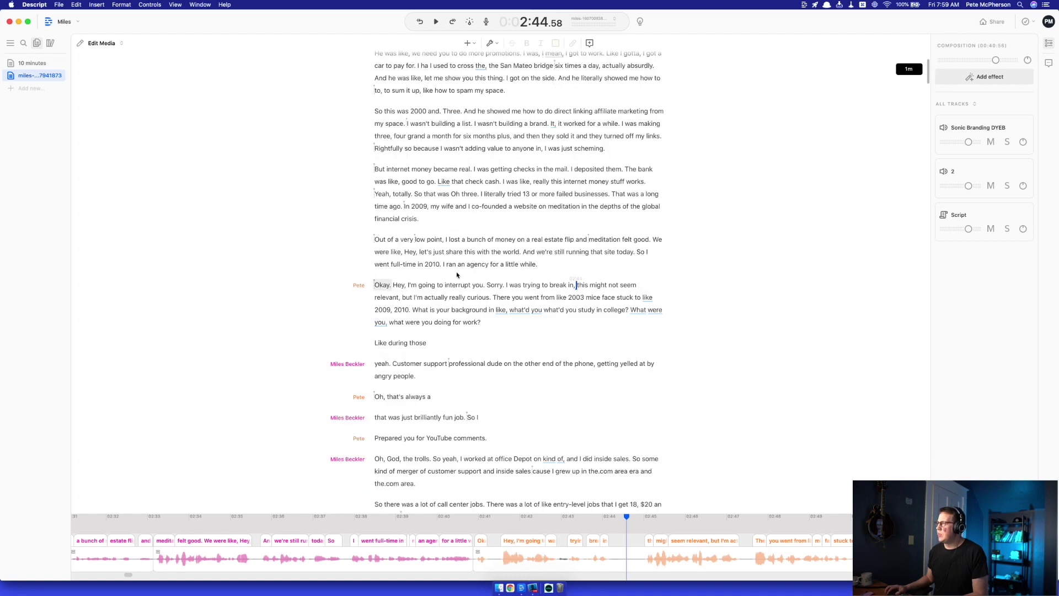
scroll(458, 277, up, 15)
scroll(461, 276, down, 12)
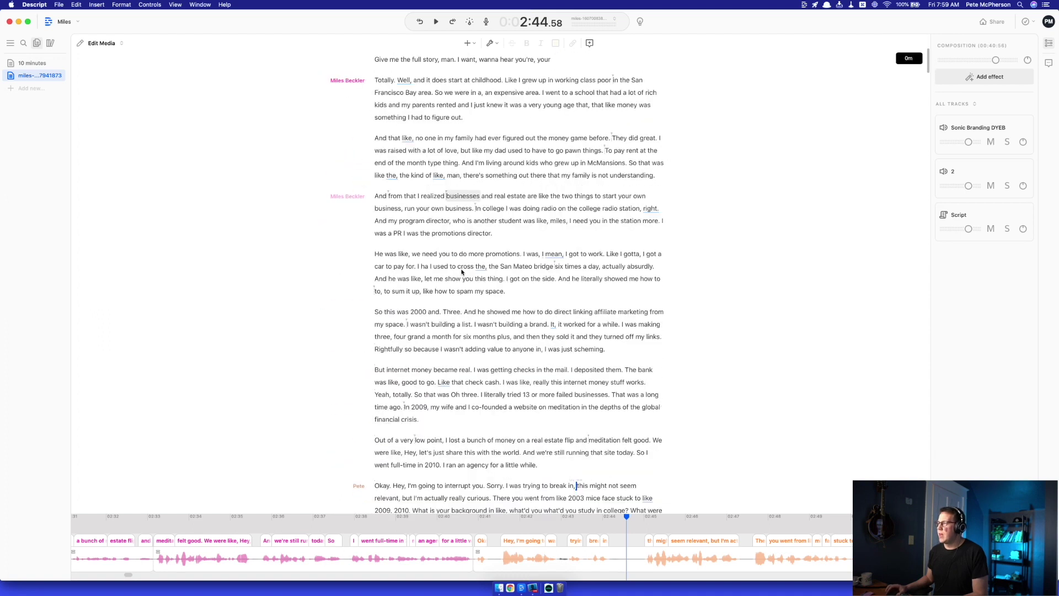
scroll(426, 402, down, 2)
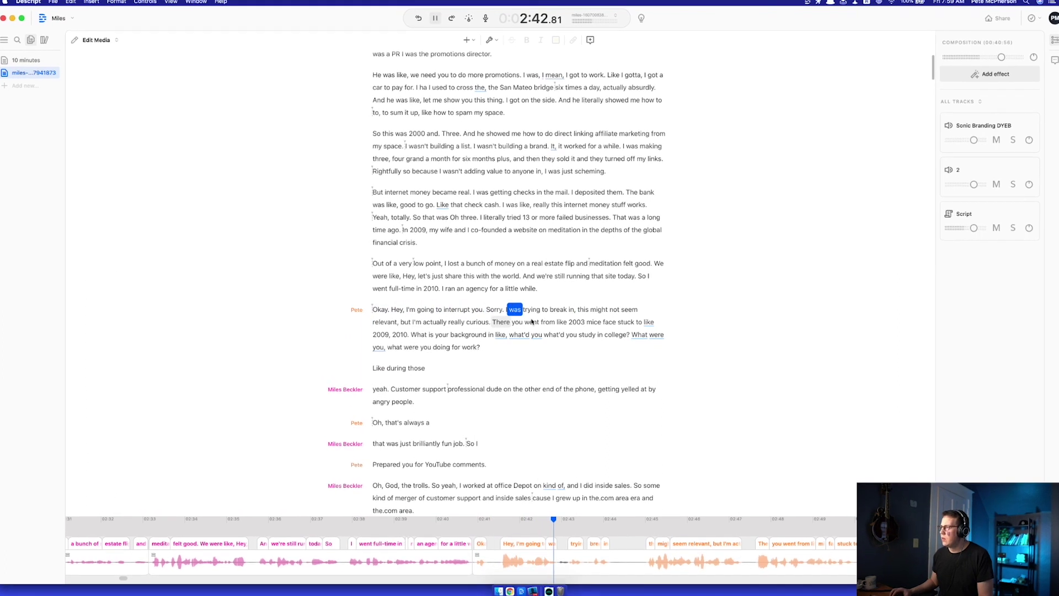
click(578, 310)
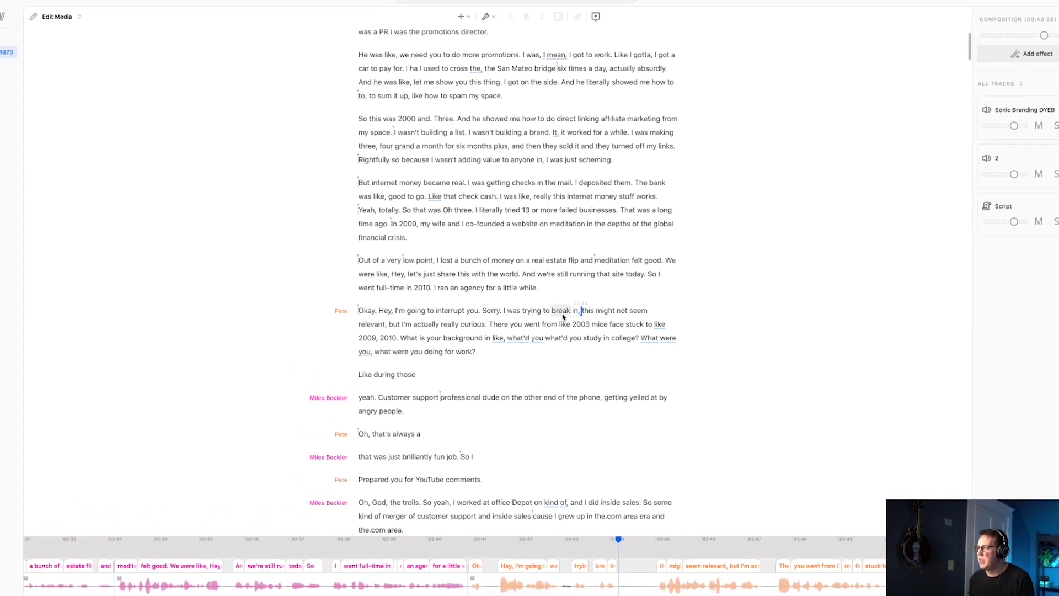
click(338, 311)
mouse_move(336, 356)
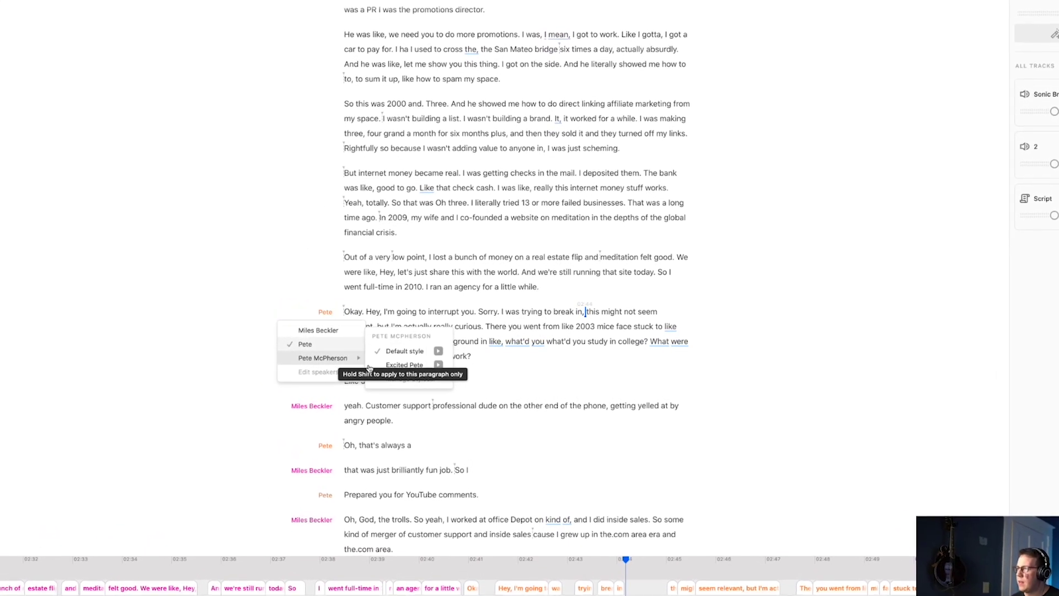
click(368, 367)
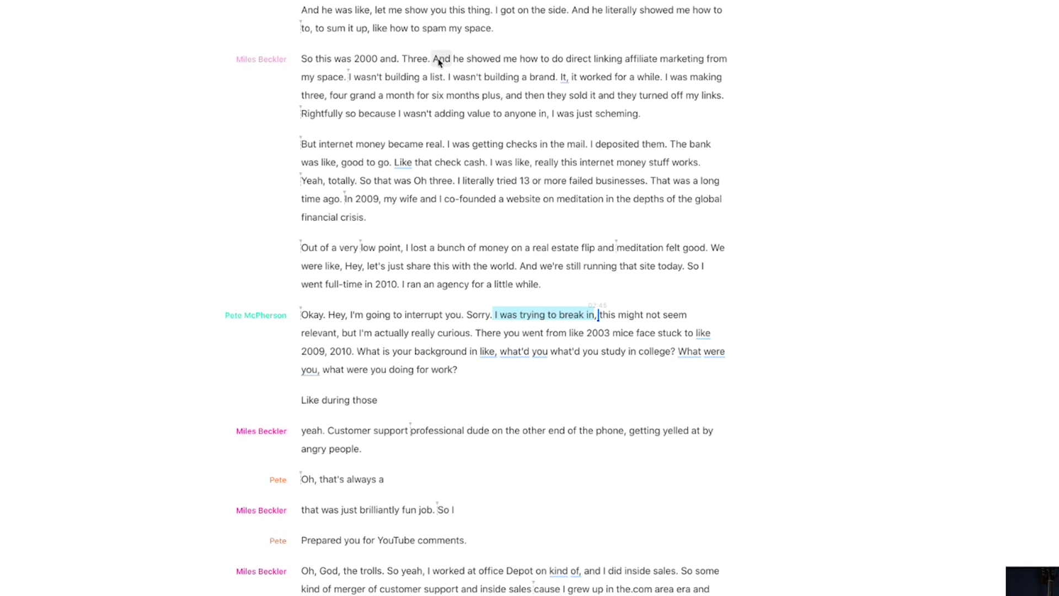
Insert the Overdub phrase 'I was going to the bathroom' via the command list.
key(super+k)
text(ov)
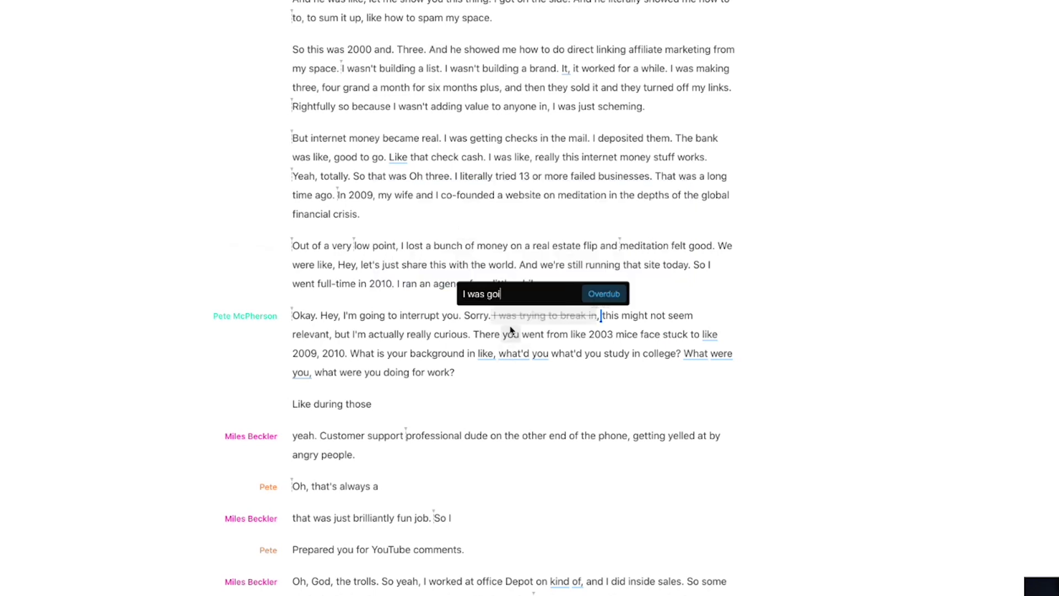
text(as going to the bathroom)
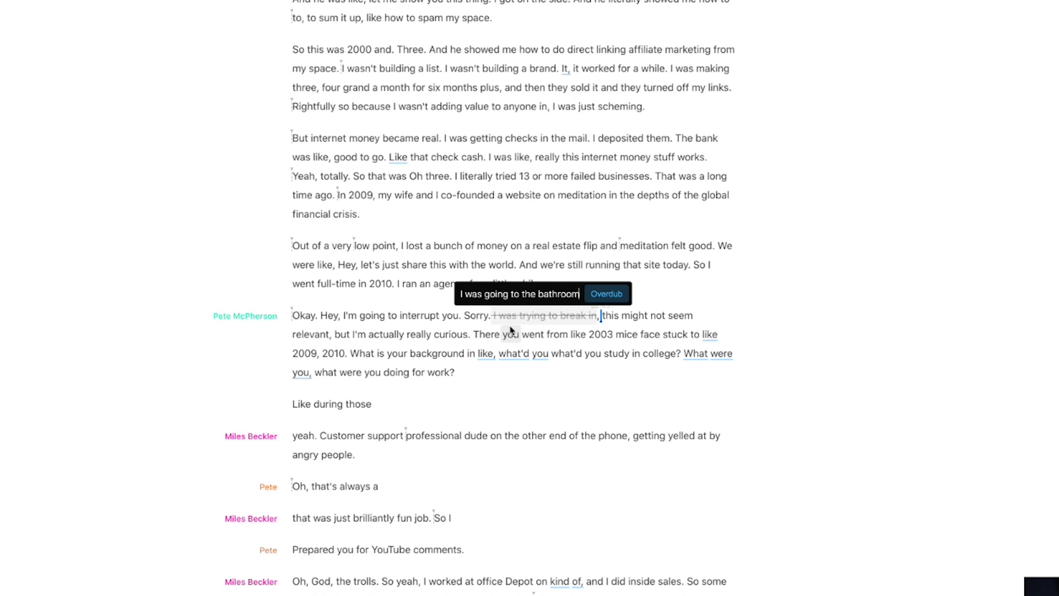
click(606, 294)
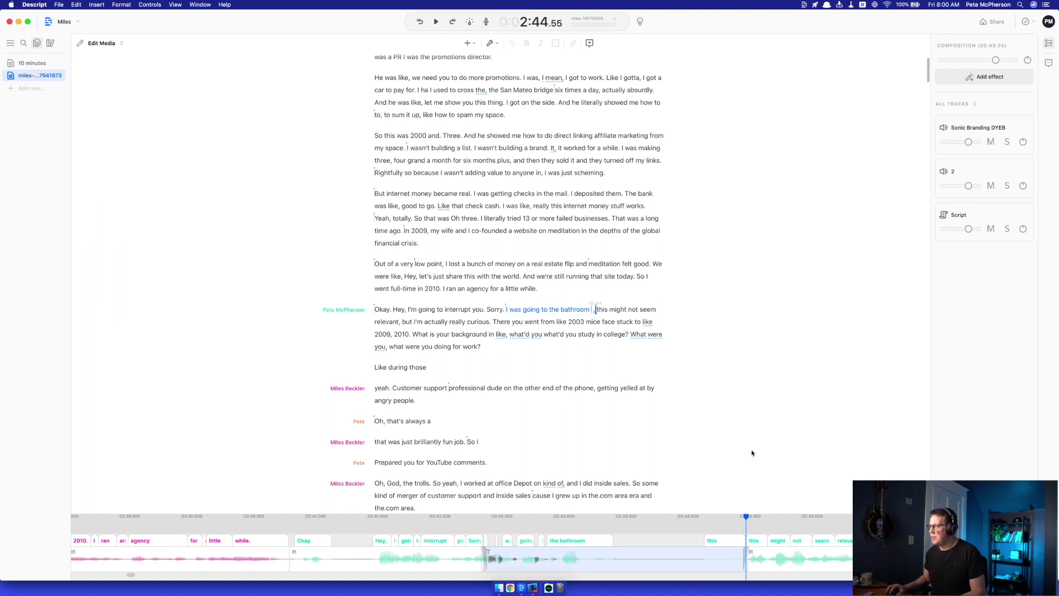
Replay the edited sentence to hear the overdub, then move on to the paid courses passage.
click(426, 309)
key(space)
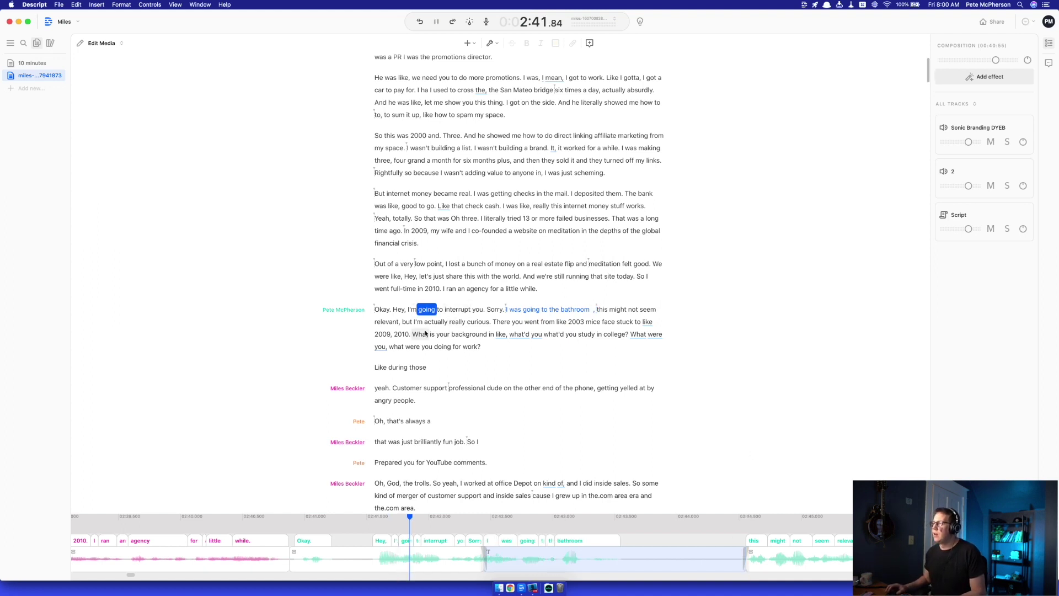
key(space)
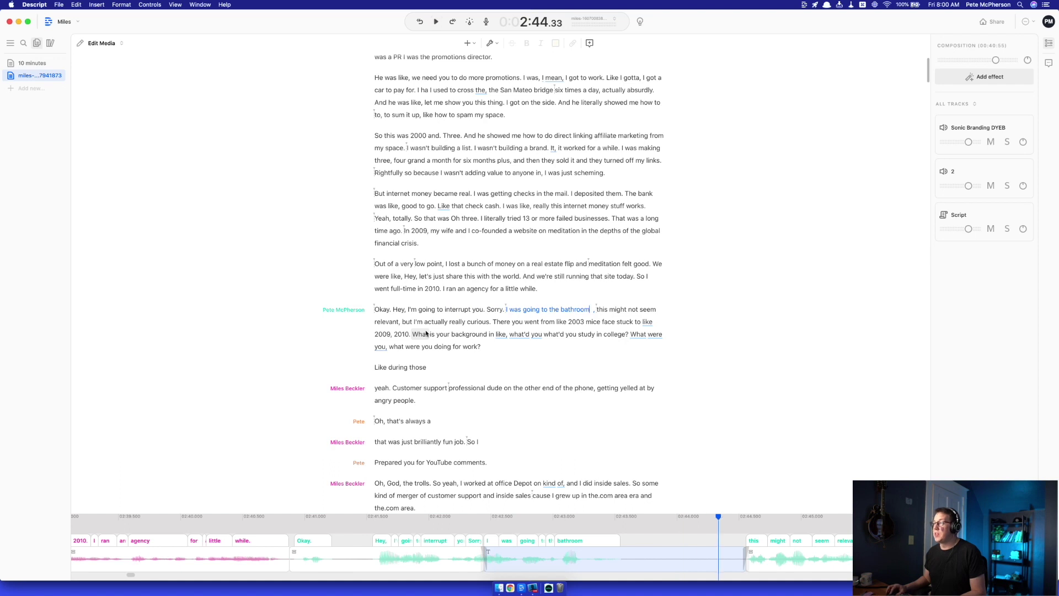
click(413, 312)
key(space)
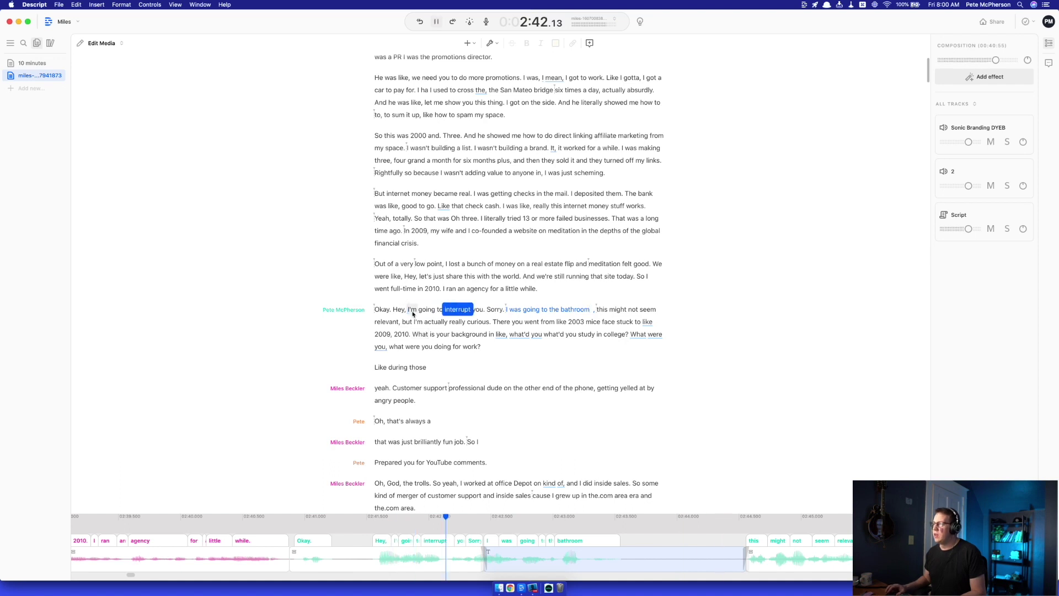
key(space)
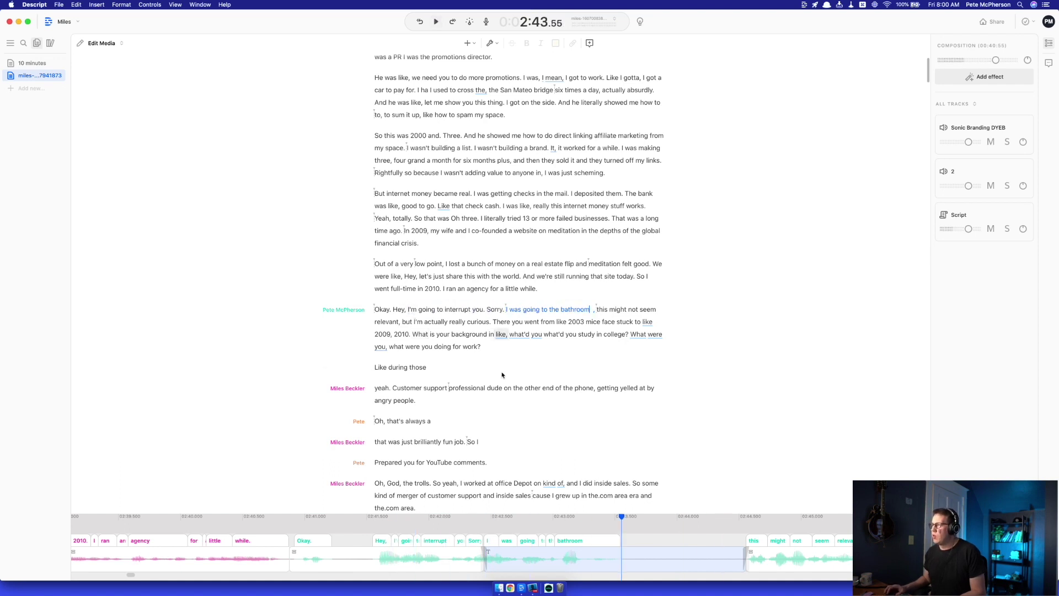
scroll(502, 375, down, 15)
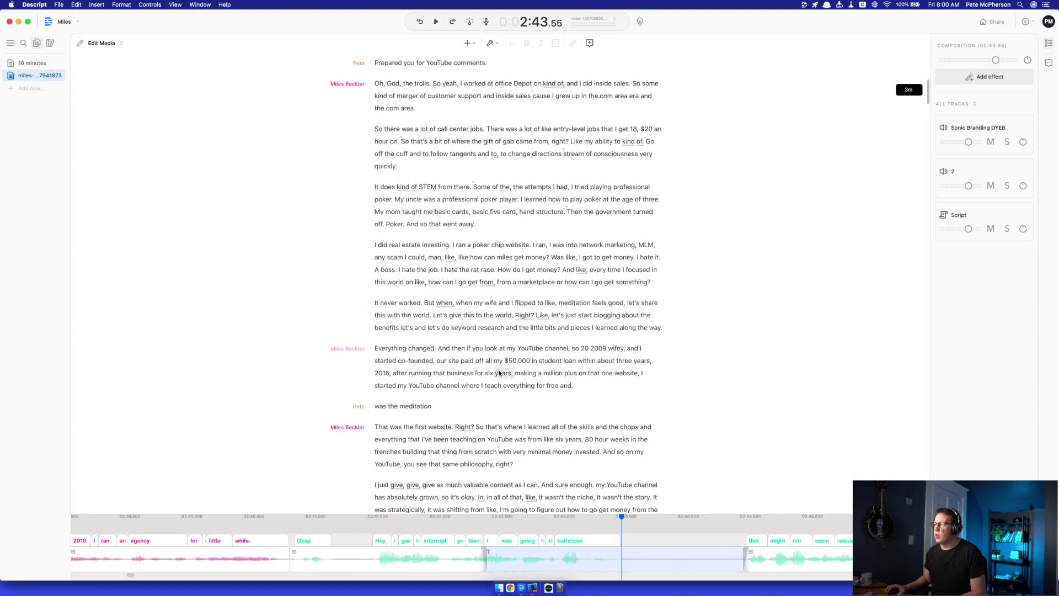
scroll(402, 405, down, 12)
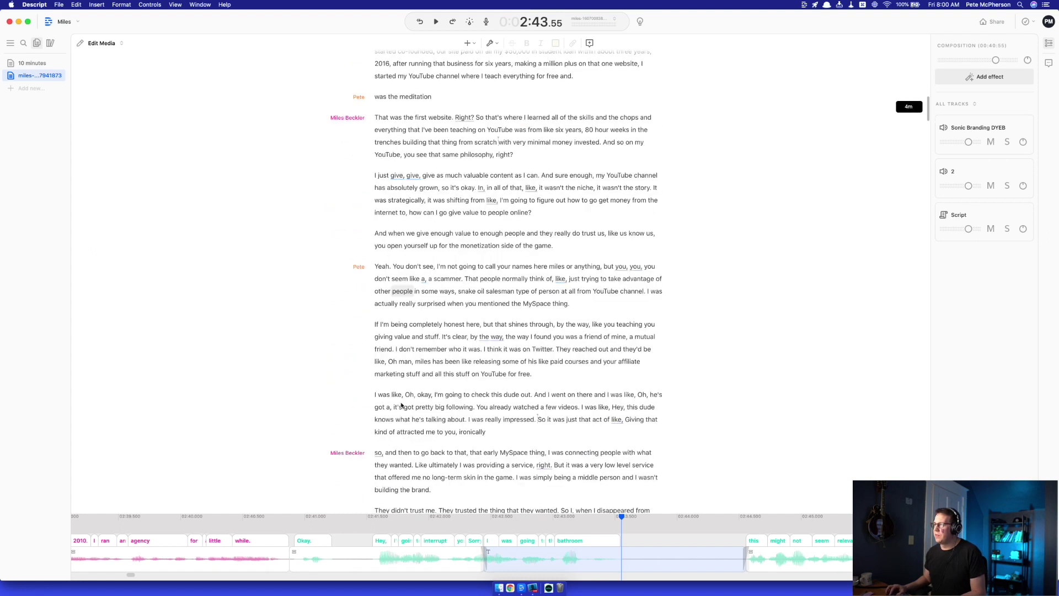
scroll(402, 405, down, 2)
click(415, 315)
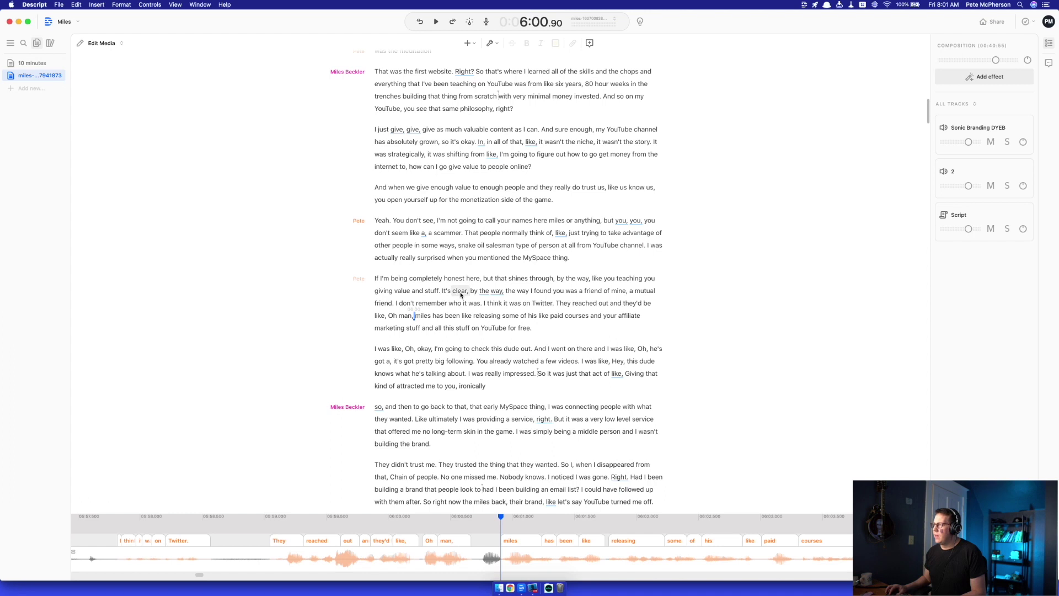
double_click(459, 292)
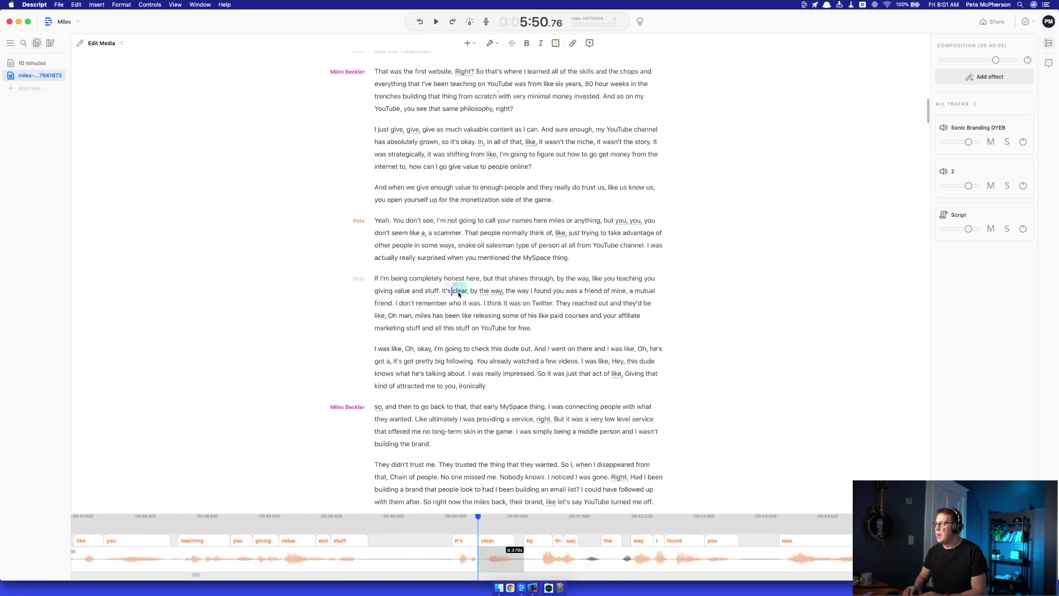
text(obvious)
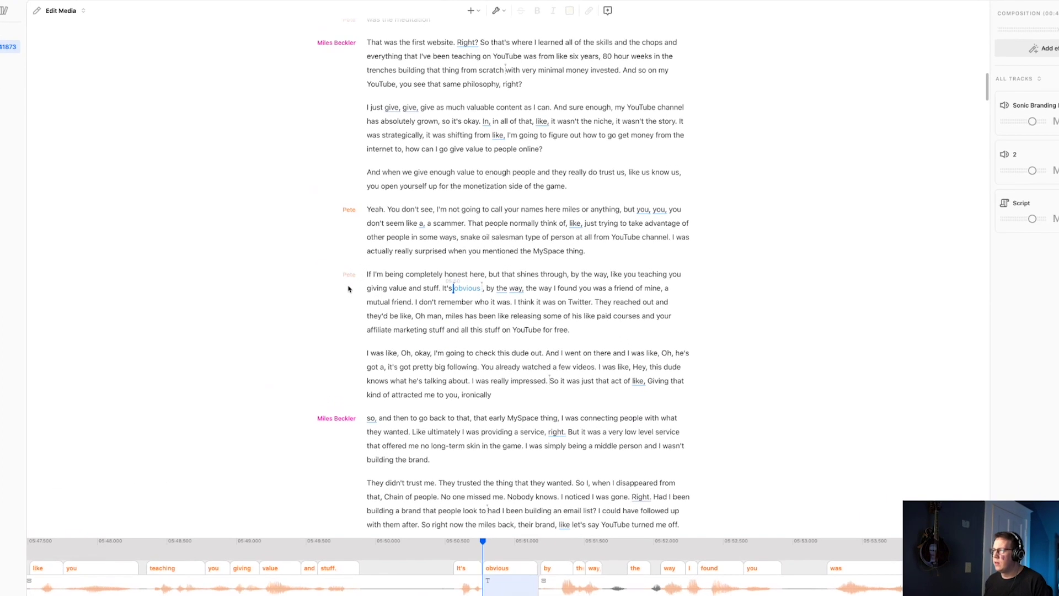
click(349, 274)
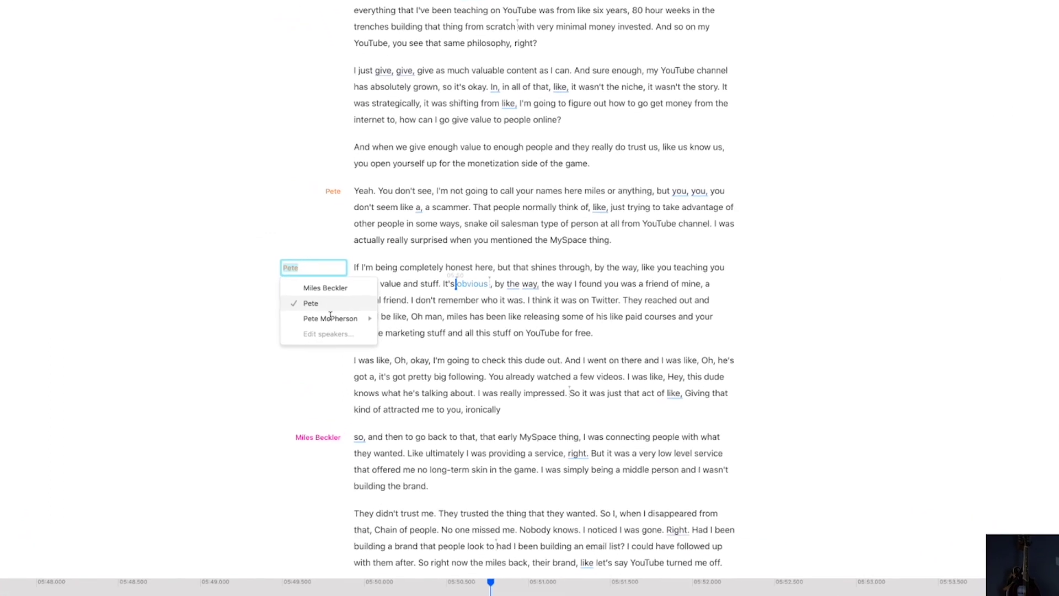
click(331, 318)
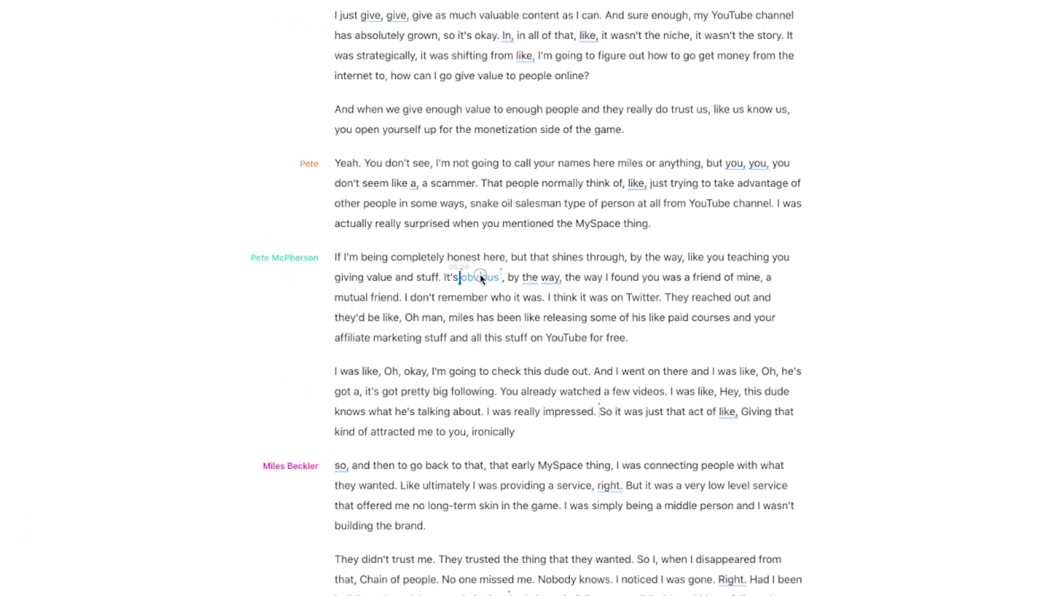
double_click(475, 280)
text(do)
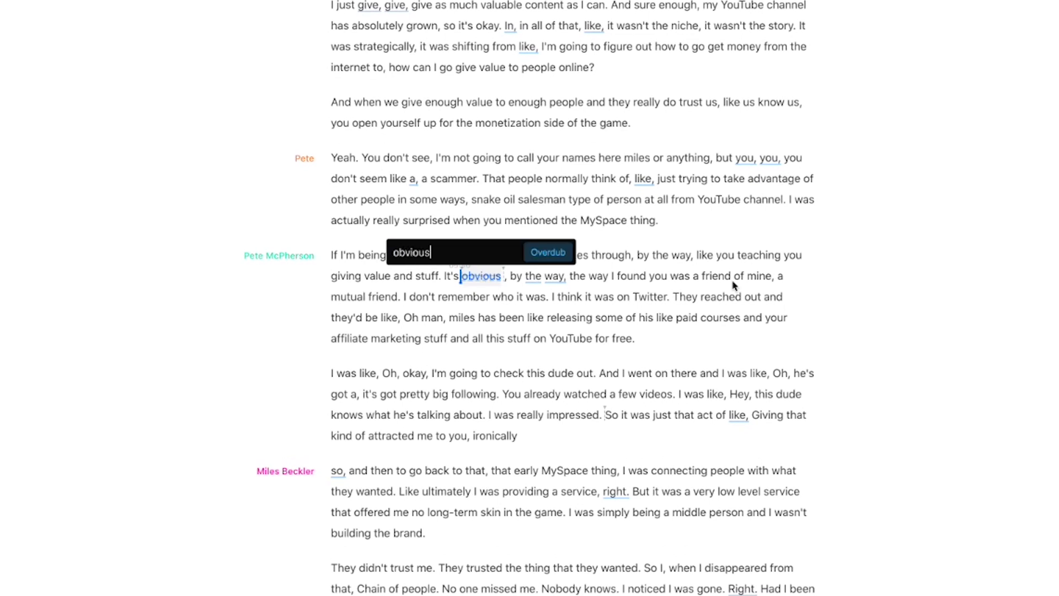
click(544, 252)
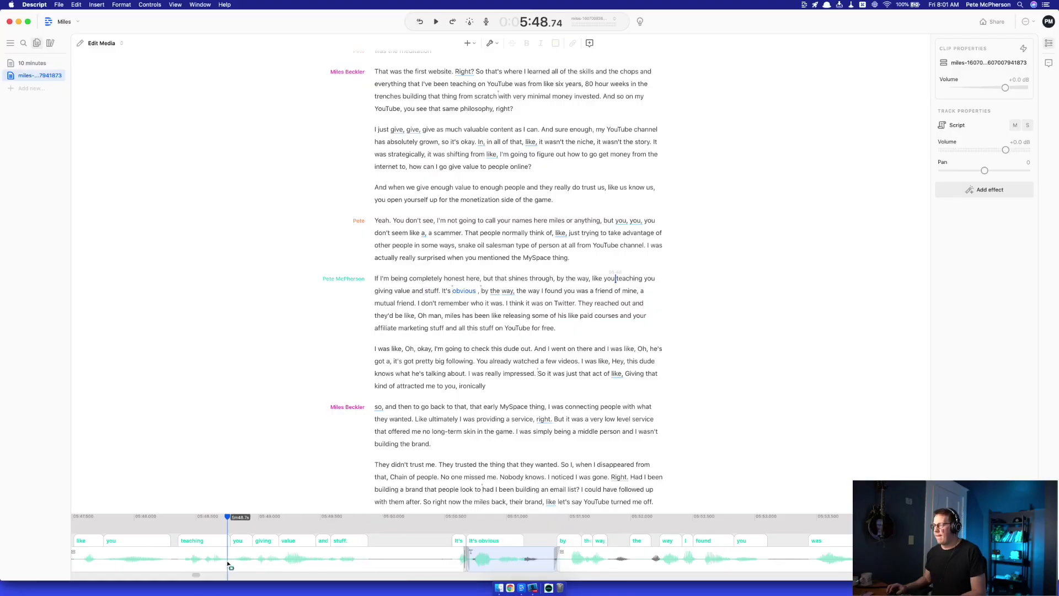
key(space)
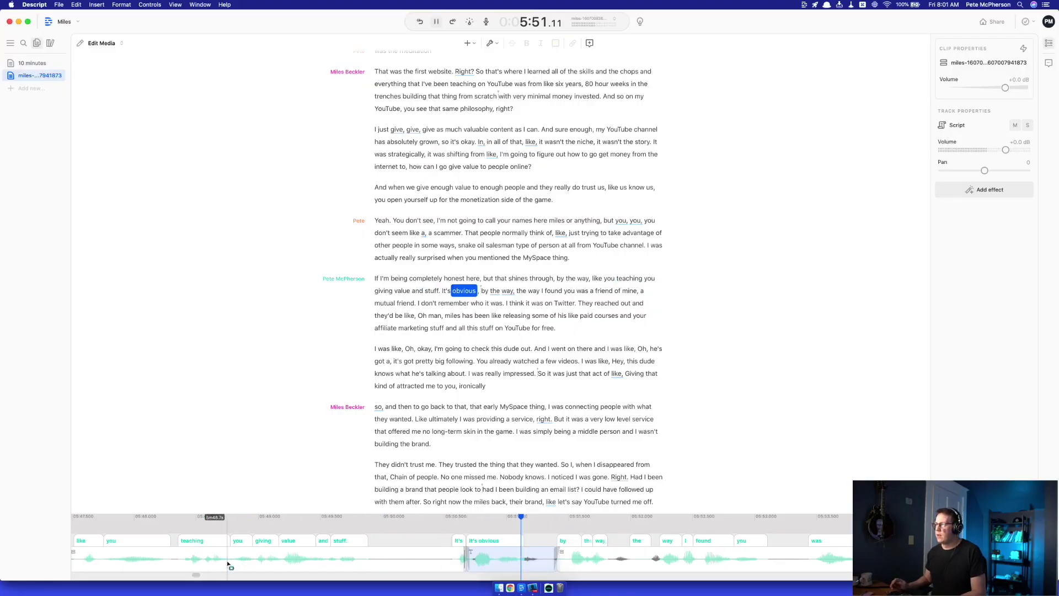
key(space)
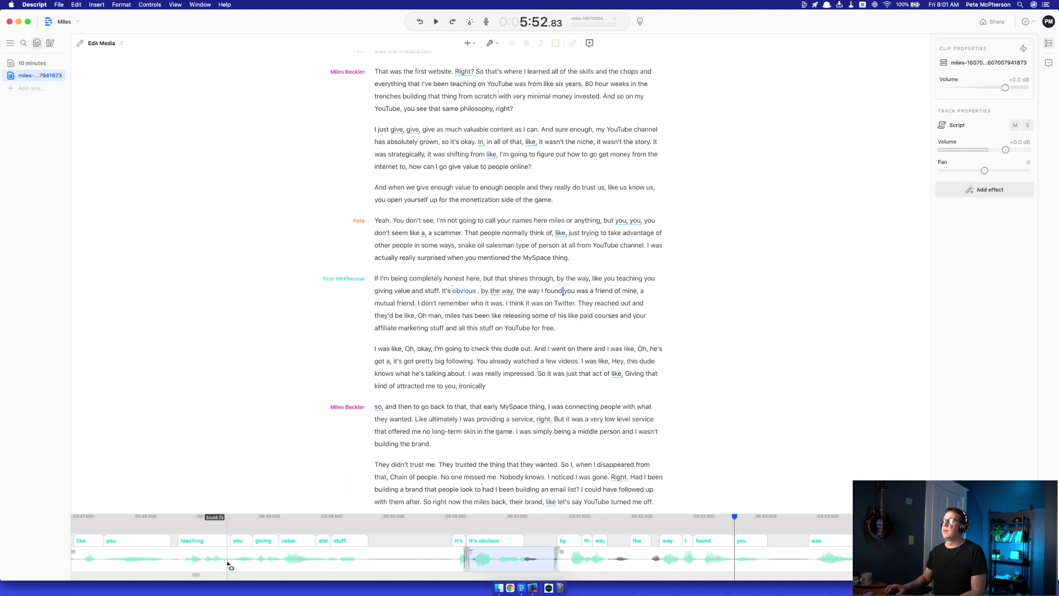
double_click(464, 291)
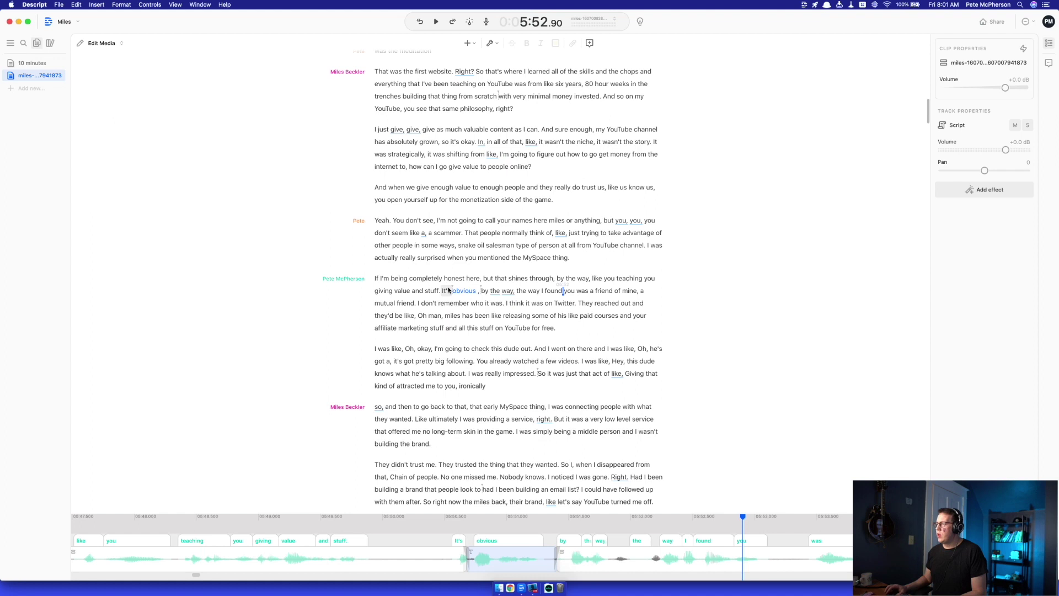
click(375, 349)
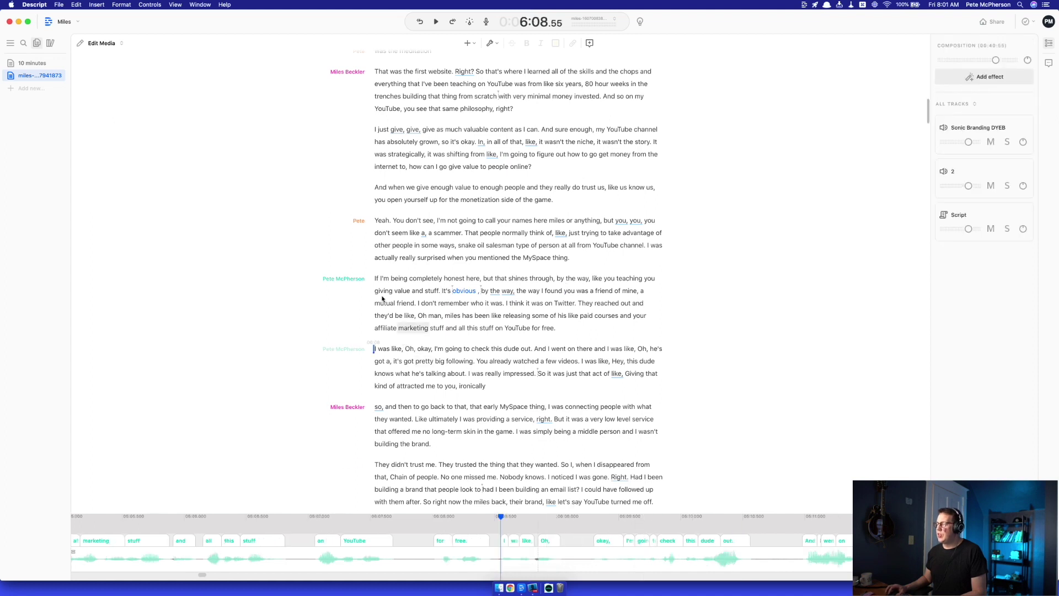
Play back the opening of Pete's I was like paragraph.
click(418, 315)
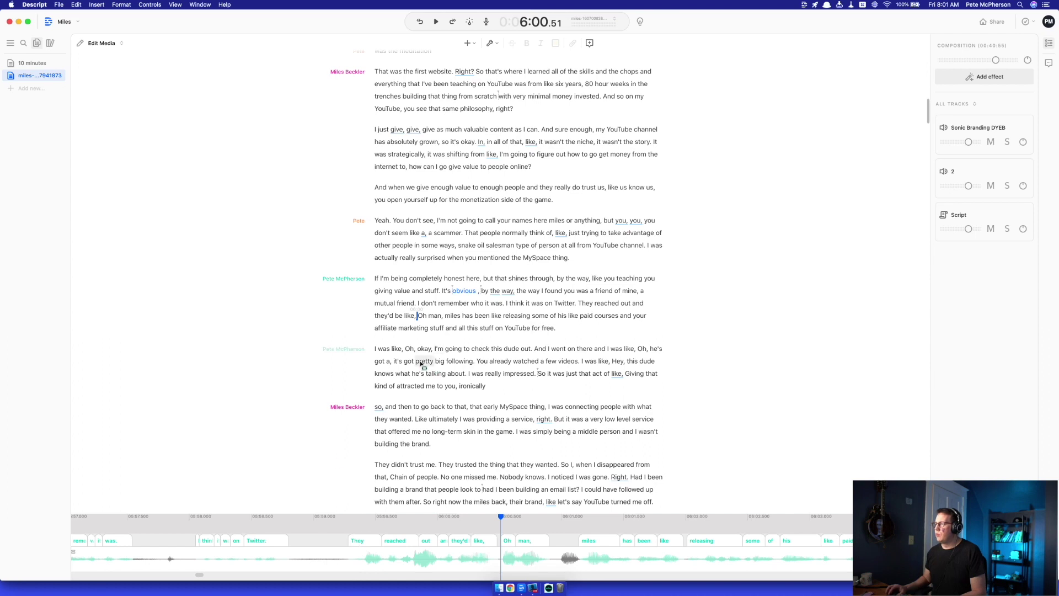
click(375, 350)
key(space)
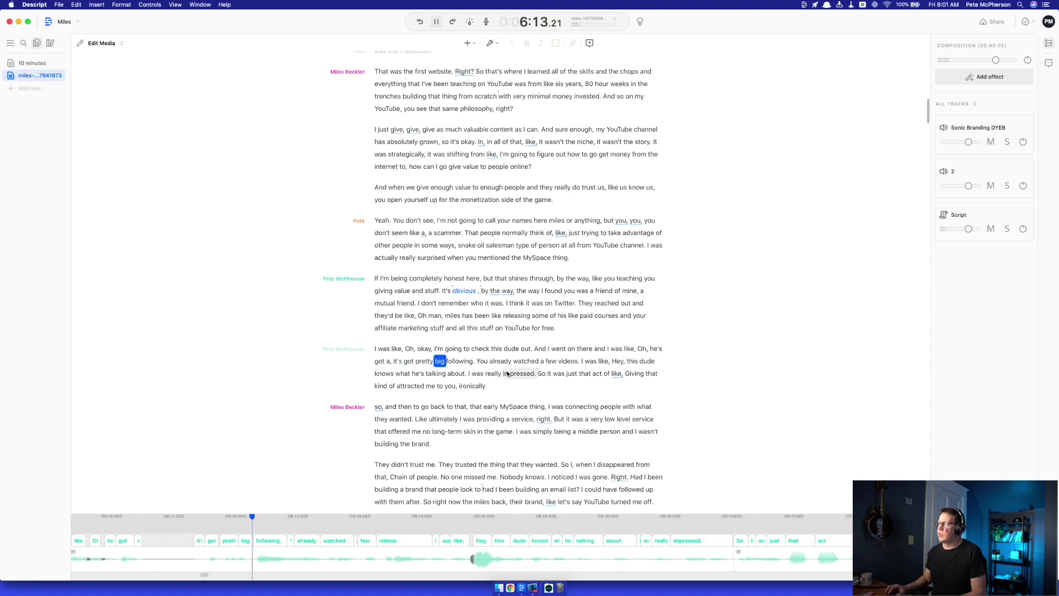
key(space)
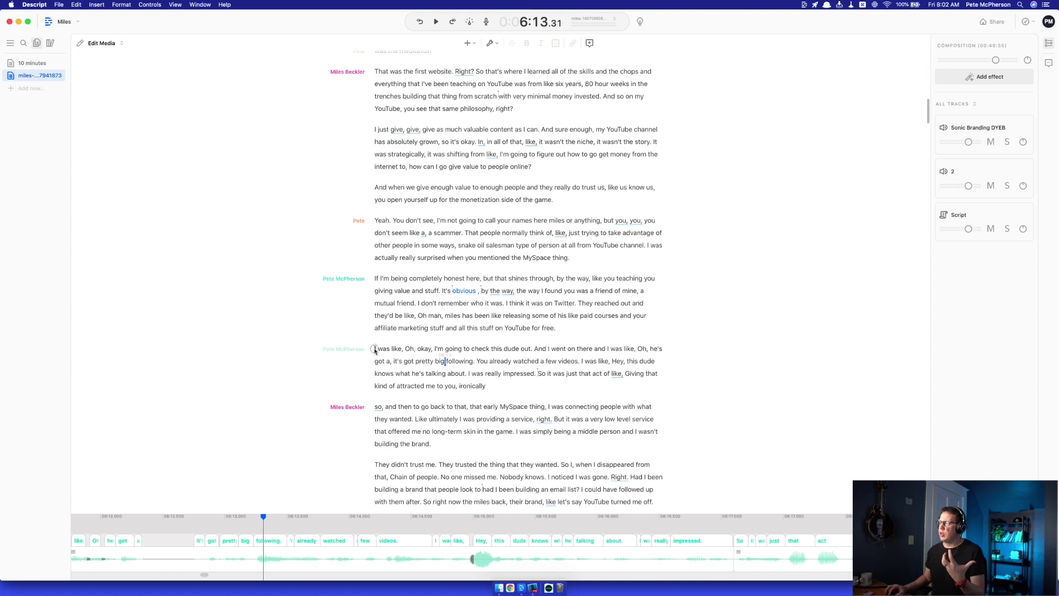
Create an Overdub voice style named 'serious pete voice' from the paragraph's opening lines.
drag(375, 349, 475, 361)
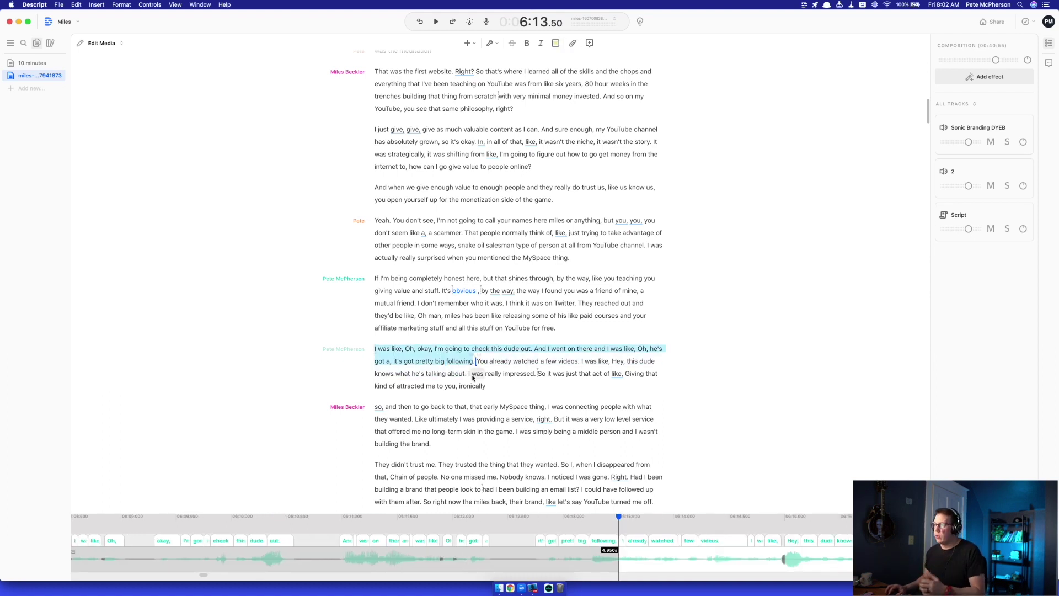
right_click(429, 362)
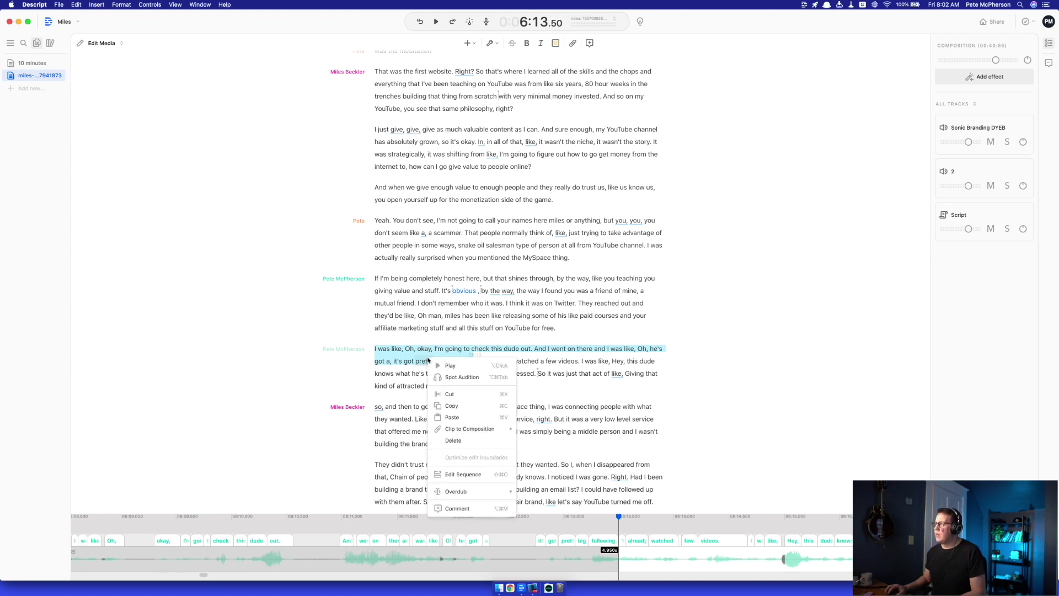
mouse_move(481, 498)
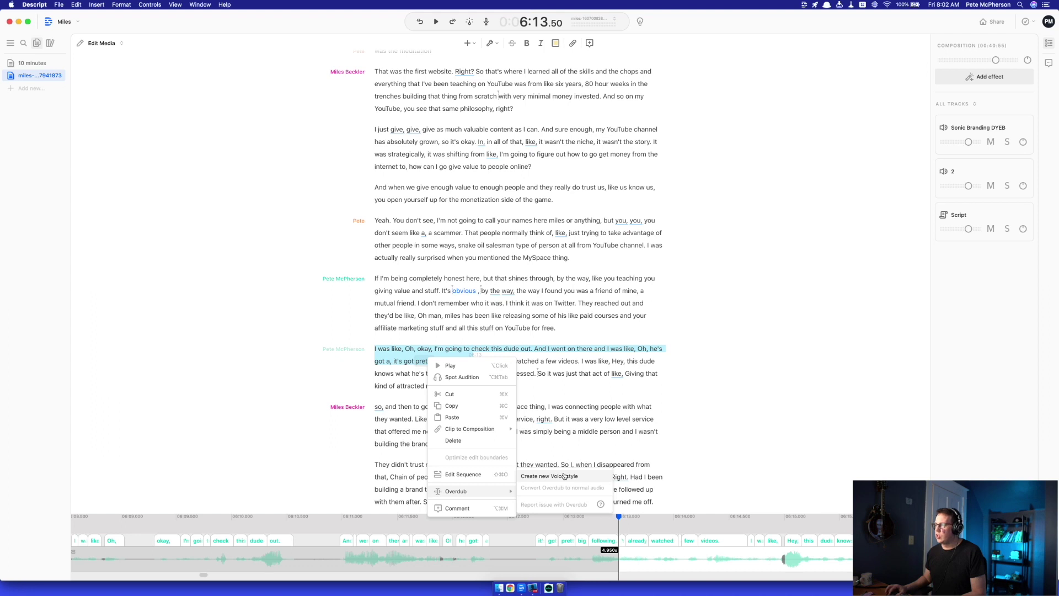
click(564, 475)
click(523, 301)
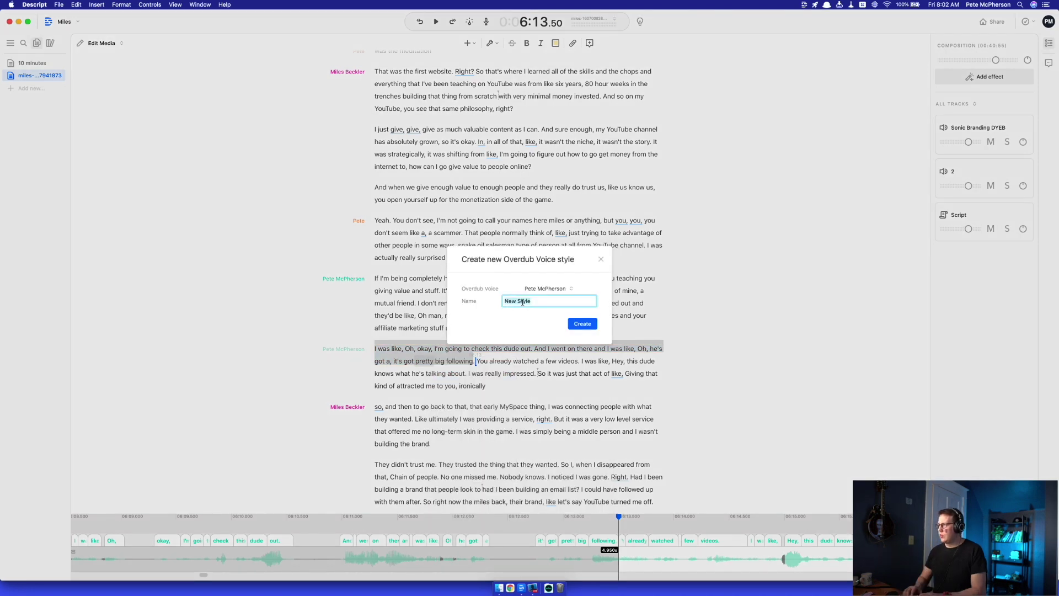
text(serious pete voice)
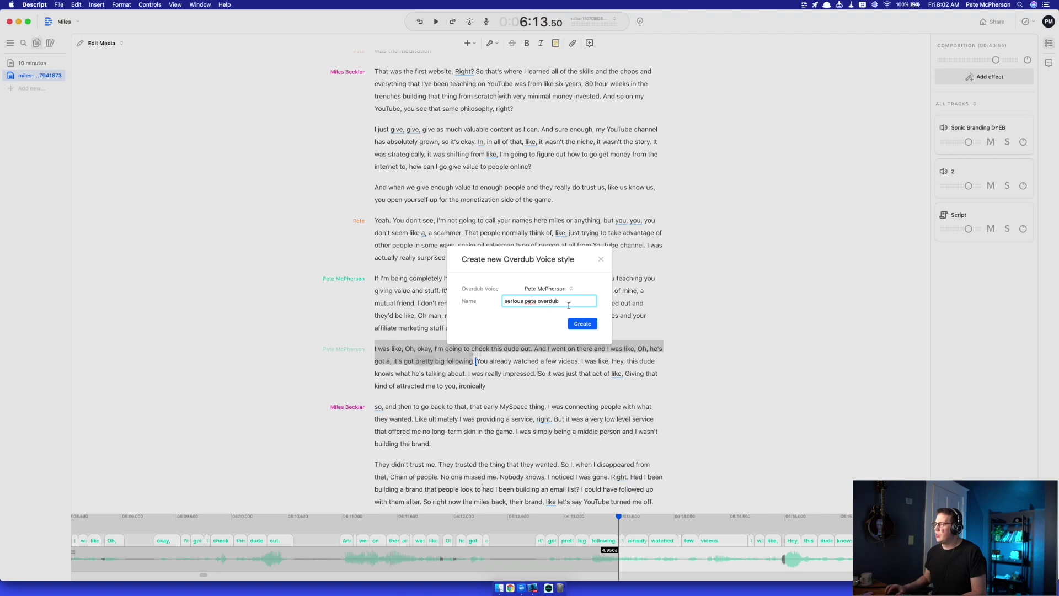
key(Return)
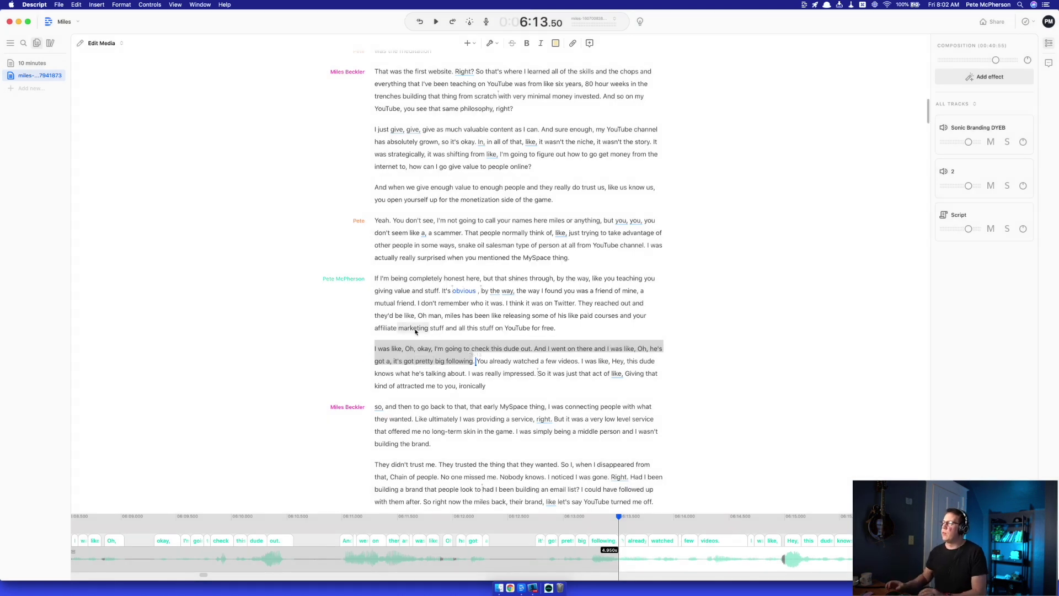
double_click(464, 290)
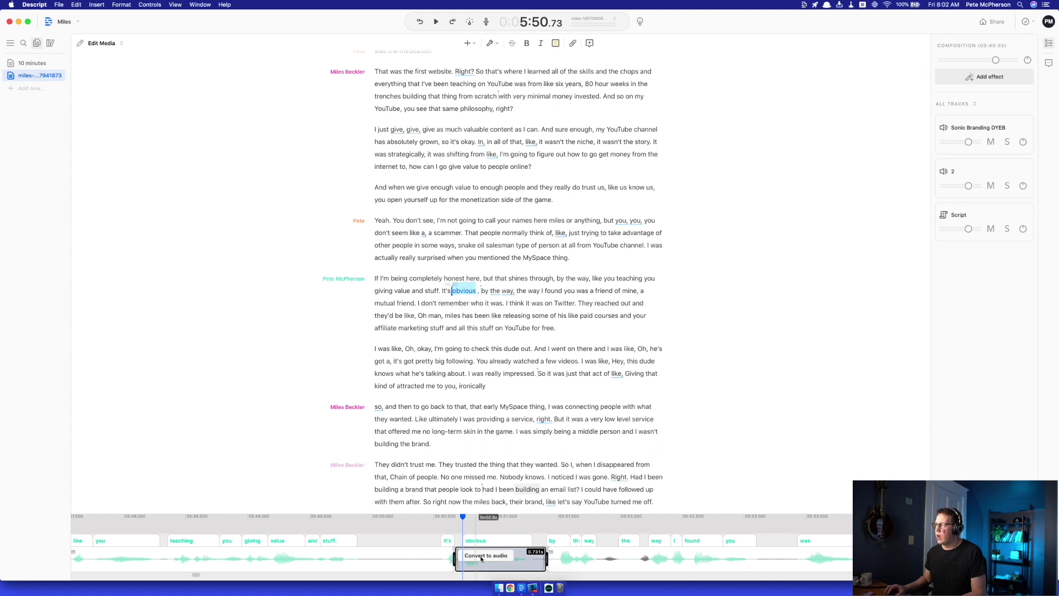
click(396, 562)
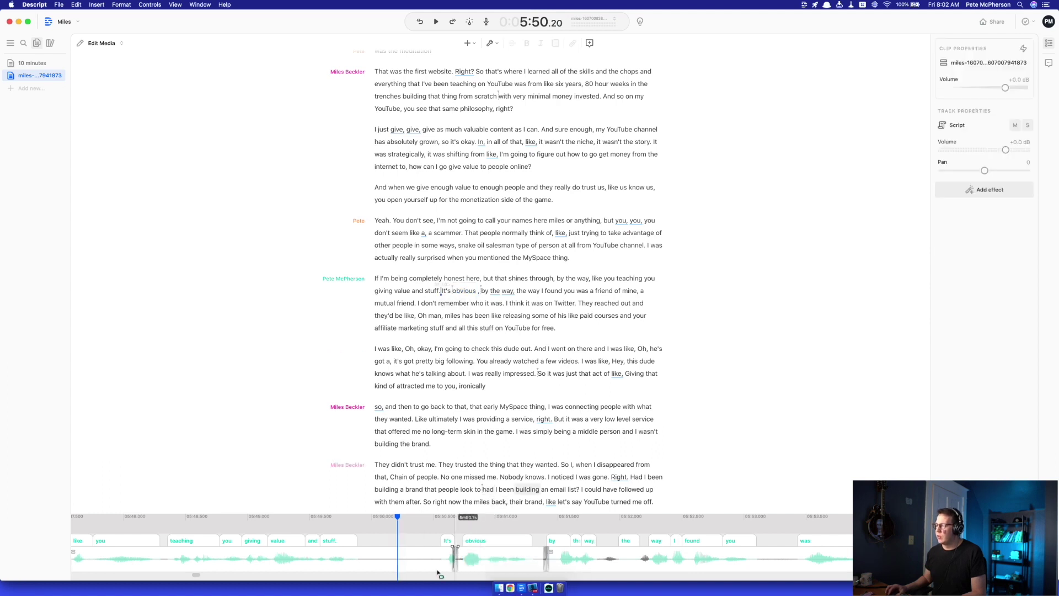
key(space)
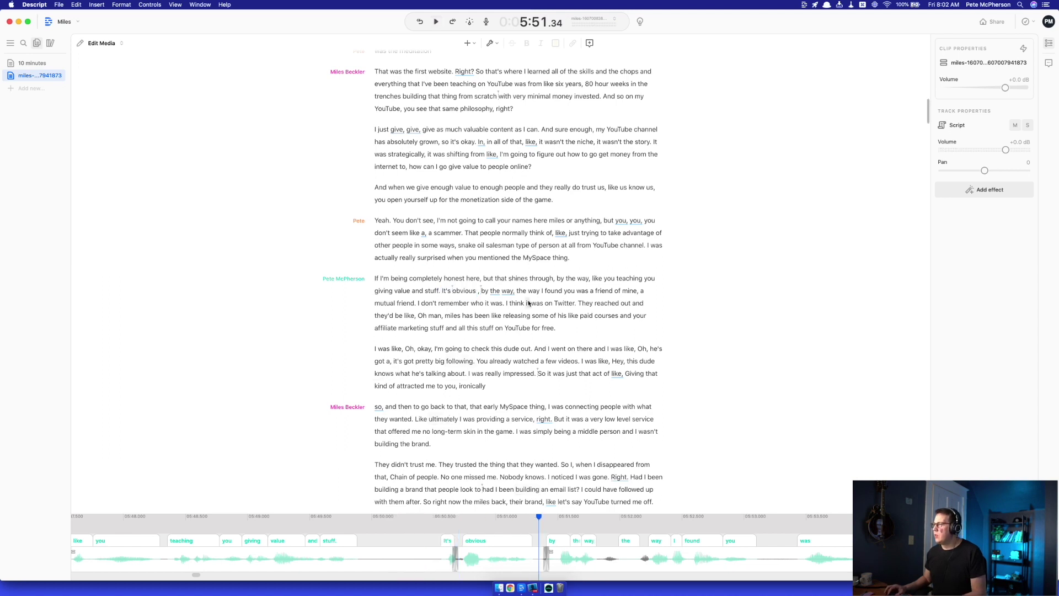
Assign an Overdub voice style to Pete's paragraph through its speaker label.
click(603, 305)
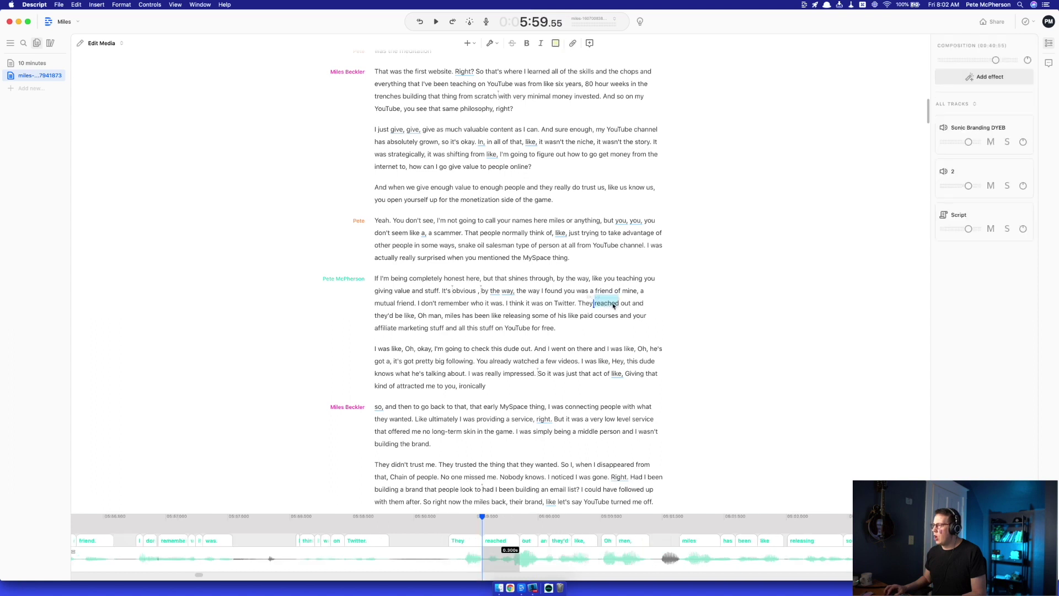
click(356, 278)
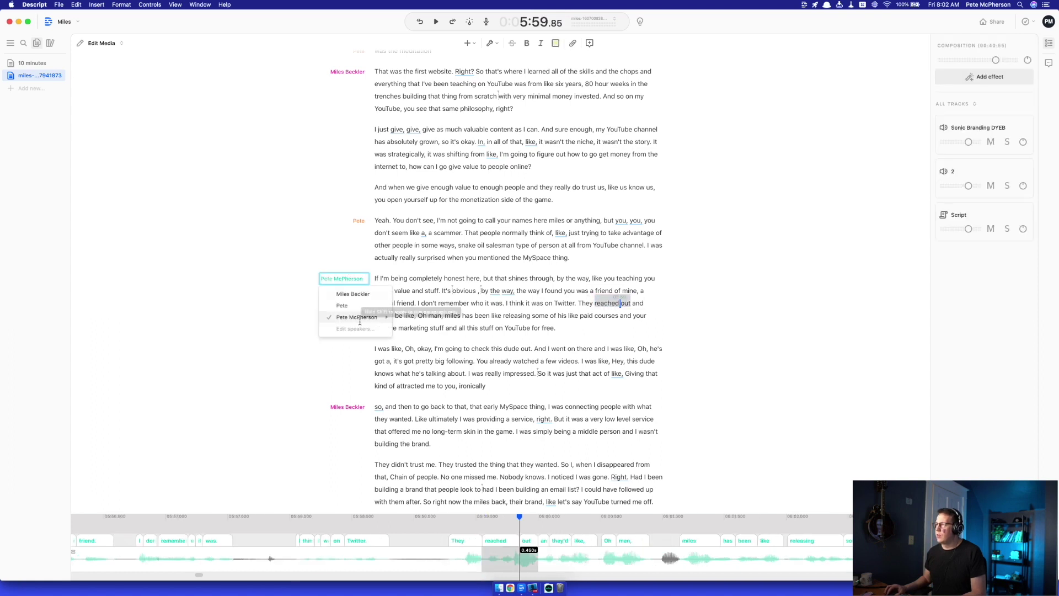
mouse_move(370, 318)
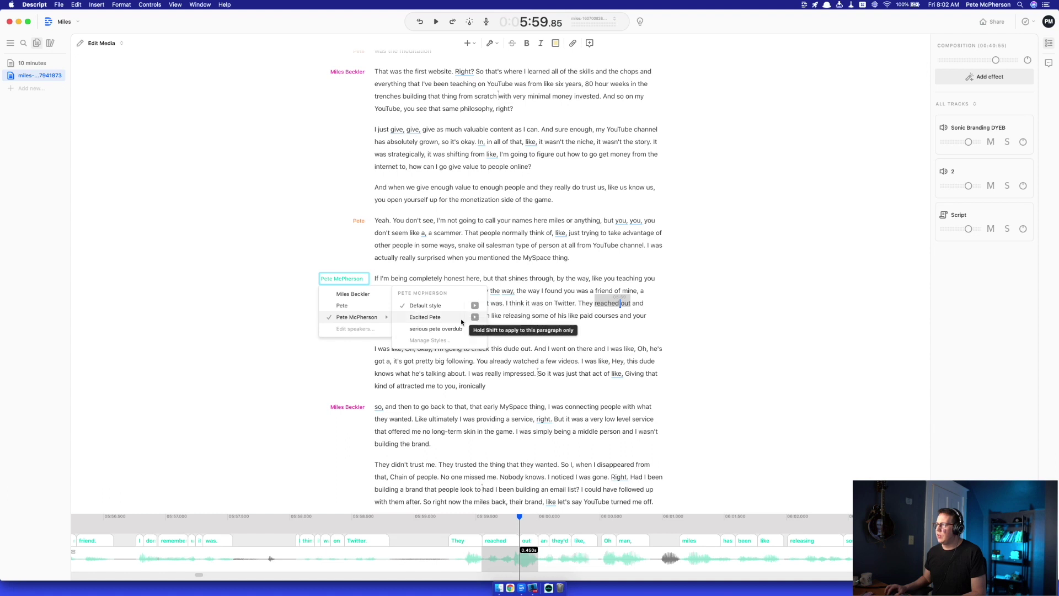
click(425, 317)
Replace 'reached out' with the Overdub-generated phrase 'called me'.
click(600, 306)
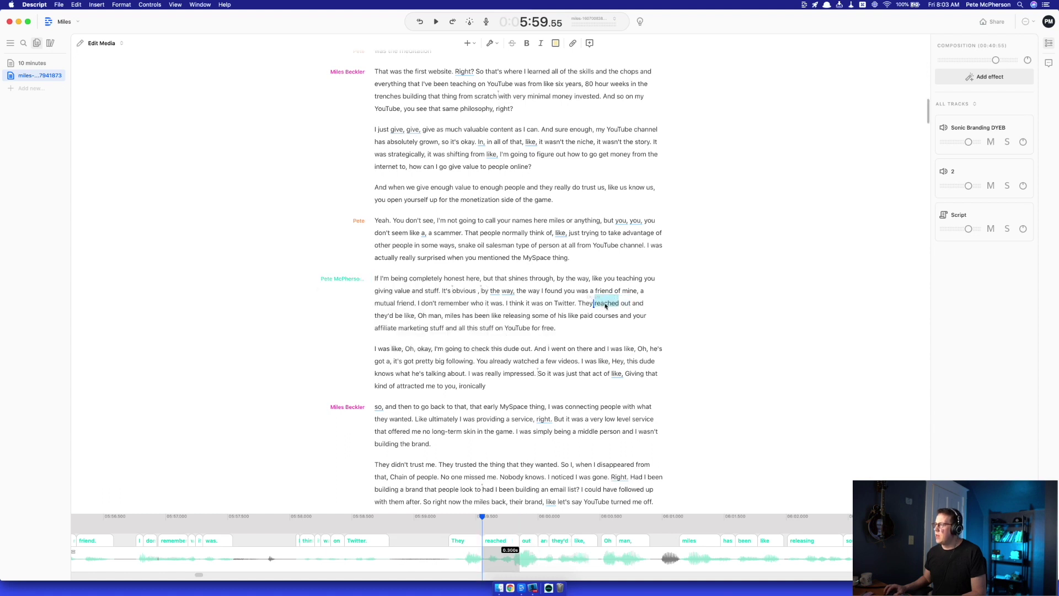
key(alt+Right)
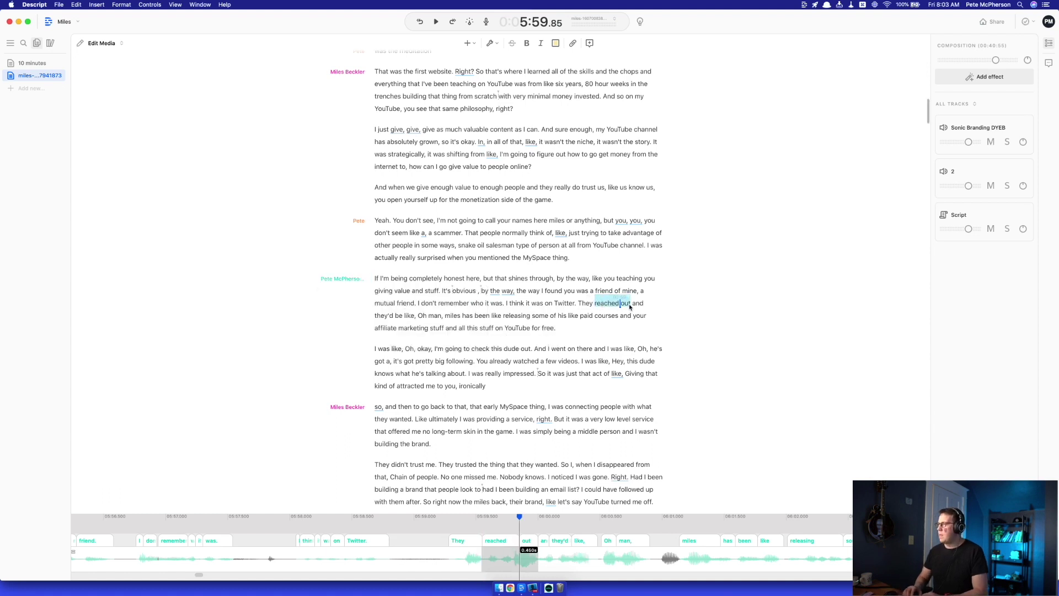
text(called me)
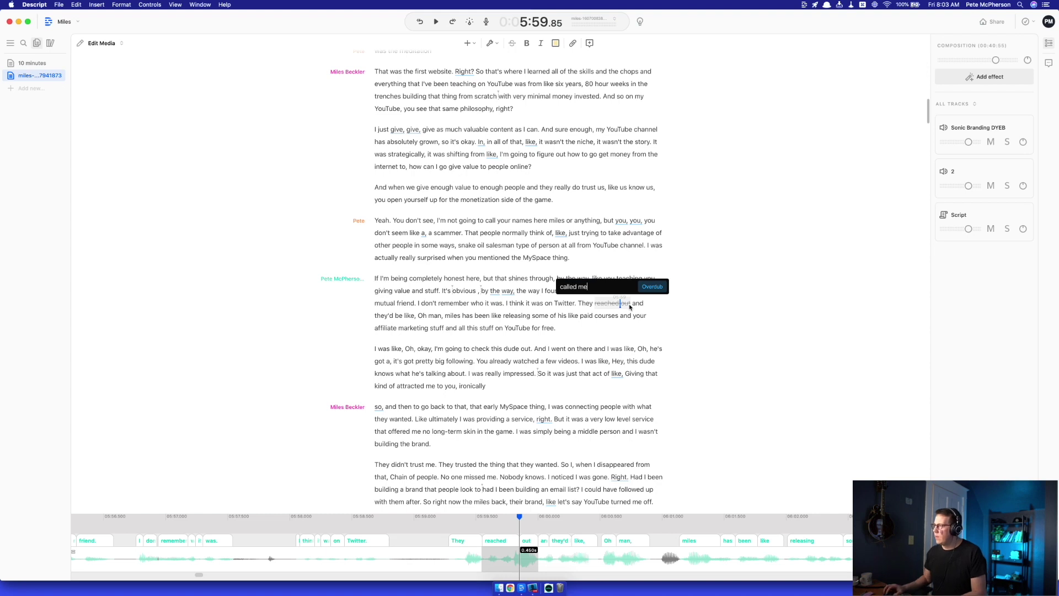
click(652, 287)
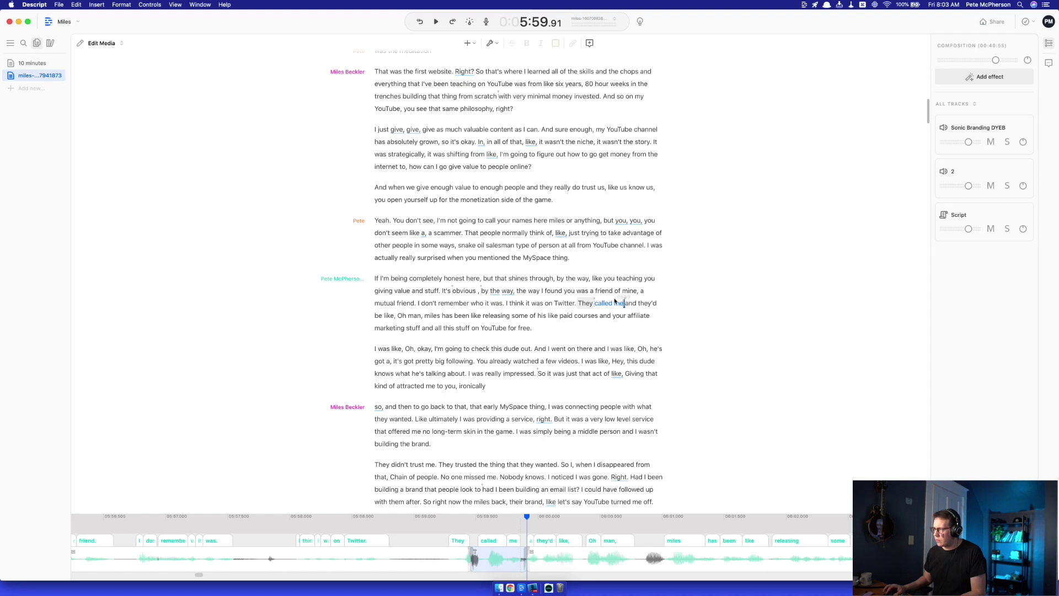
Play back the edited sentence and slightly lengthen the end of the 'called me' clip.
click(545, 303)
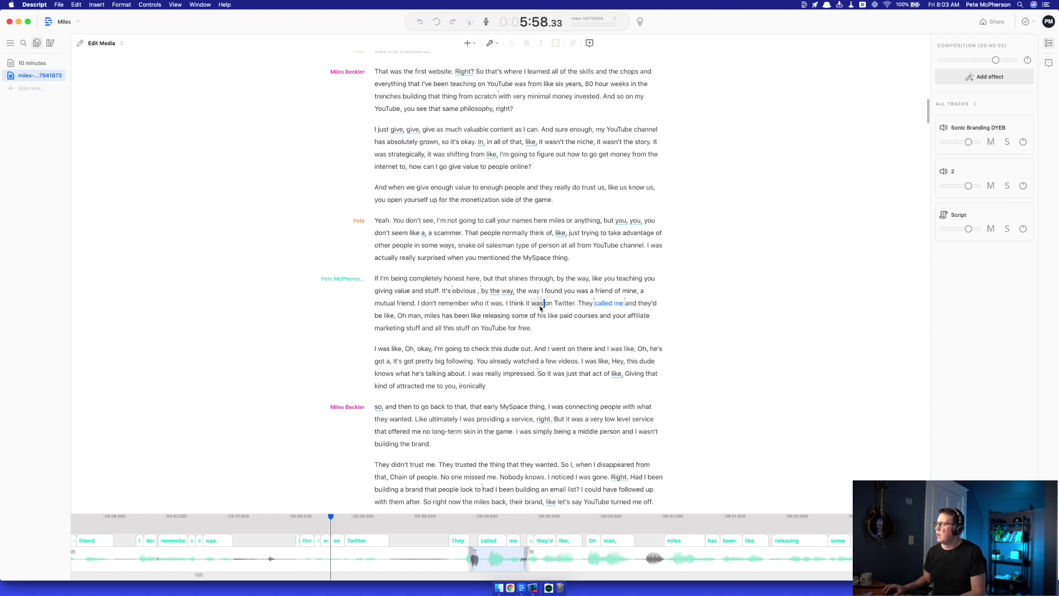
key(space)
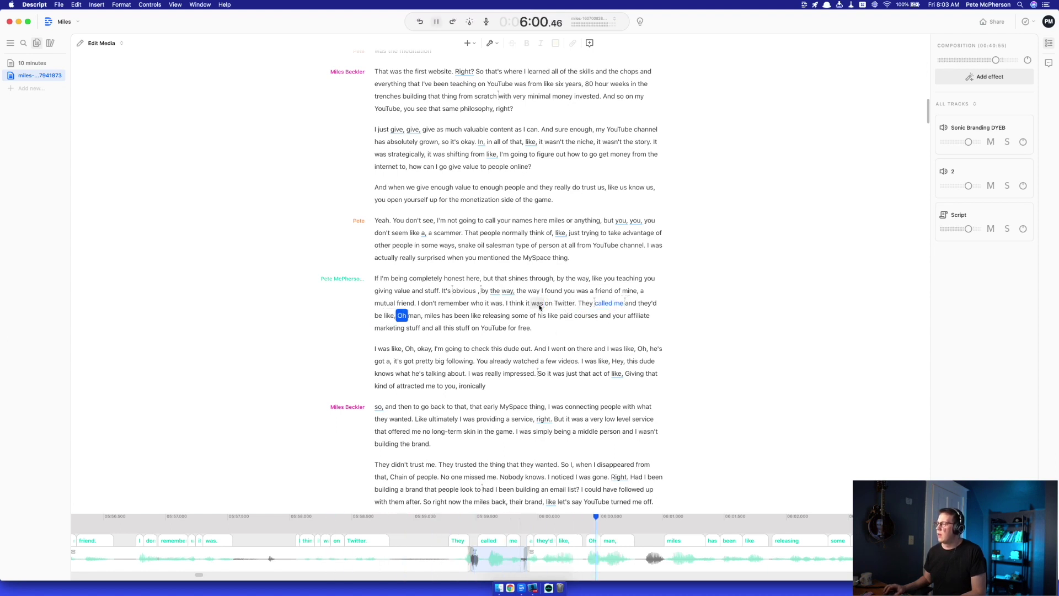
key(space)
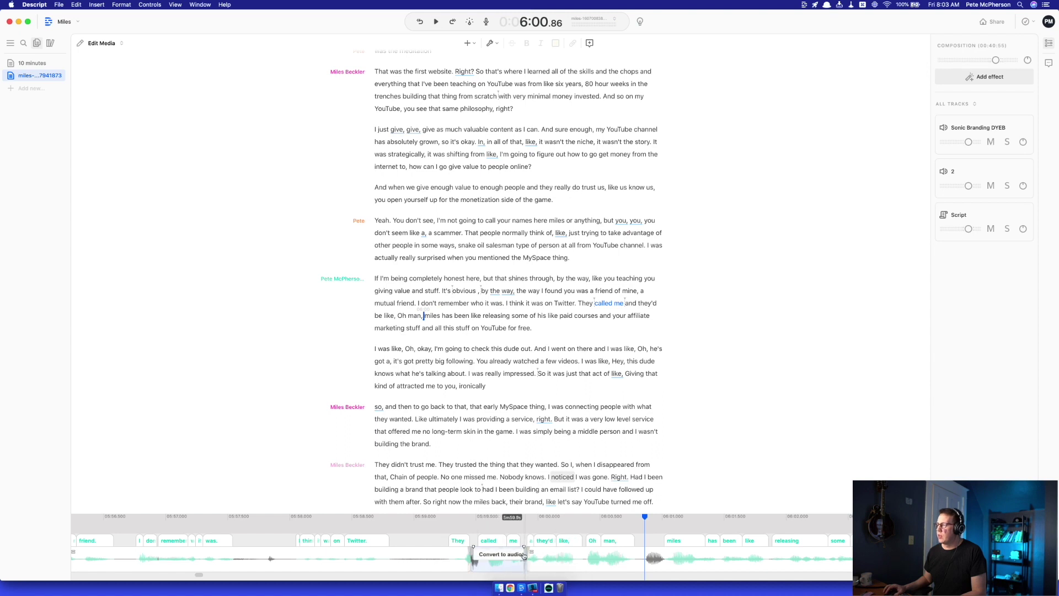
drag(524, 556, 531, 549)
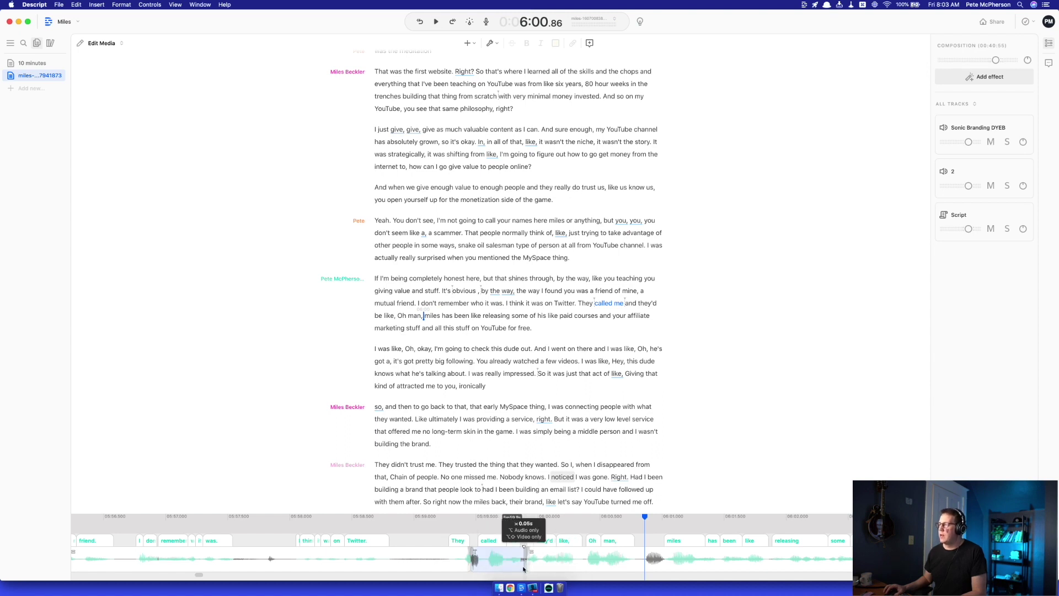